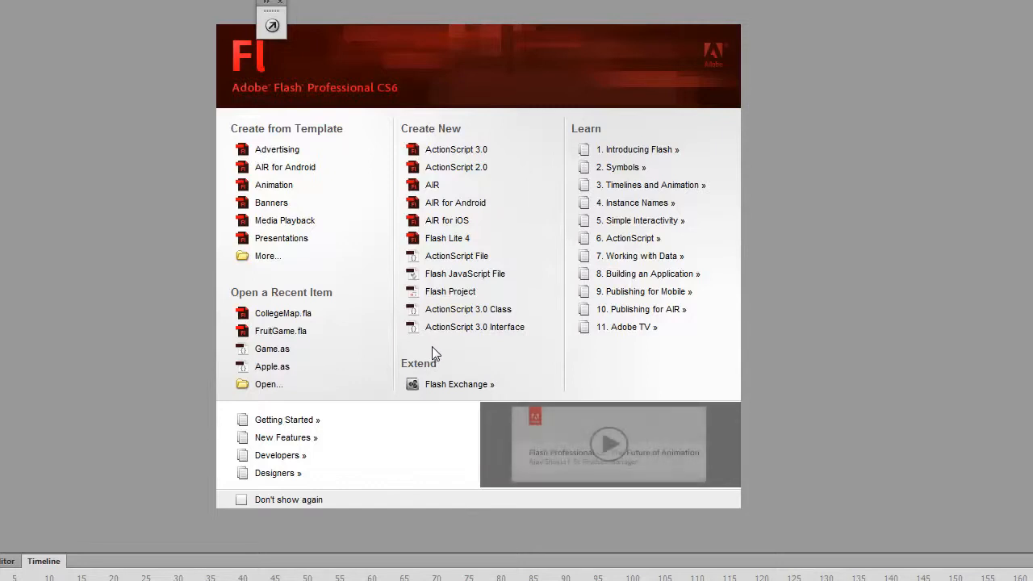
Create a new ActionScript 3.0 document and set its stage size to 1280 x 720 px
click(469, 153)
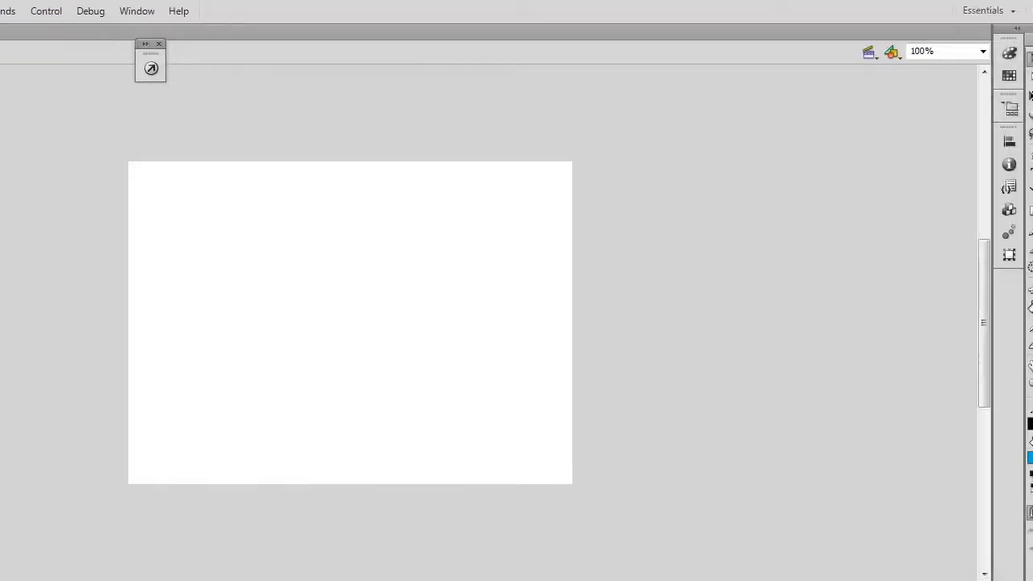
click(899, 45)
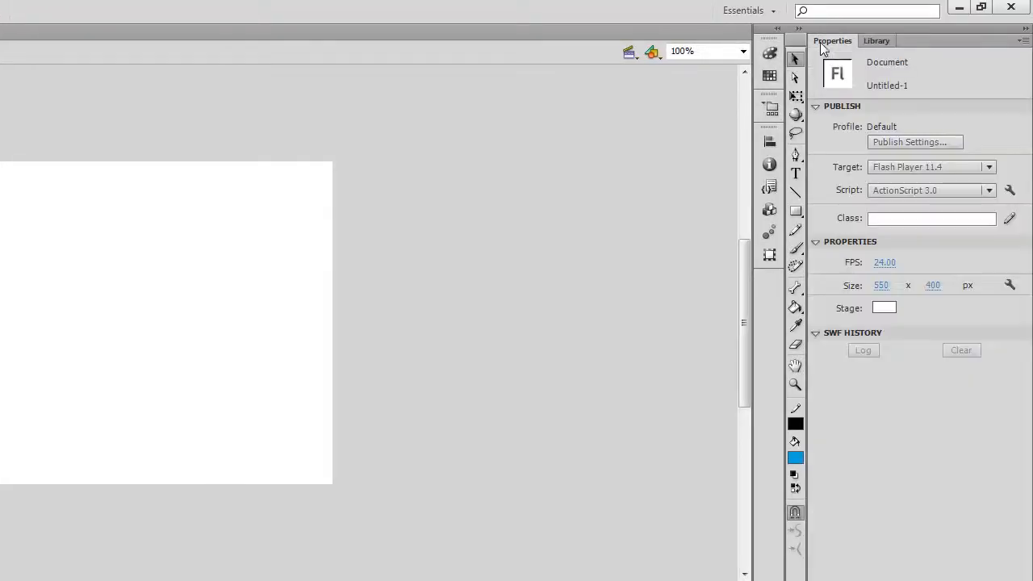
click(883, 286)
text(1280)
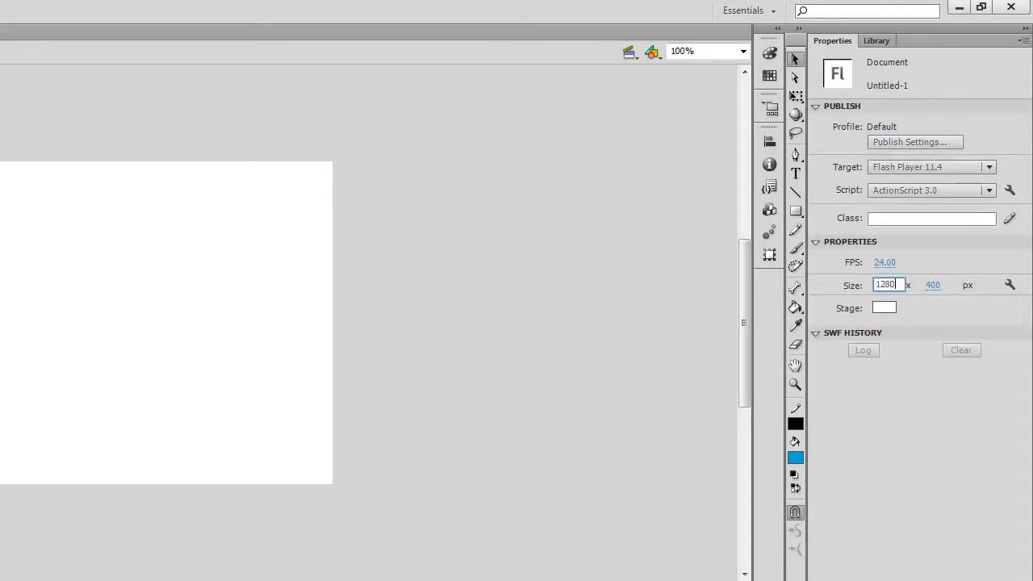
click(934, 286)
text(720)
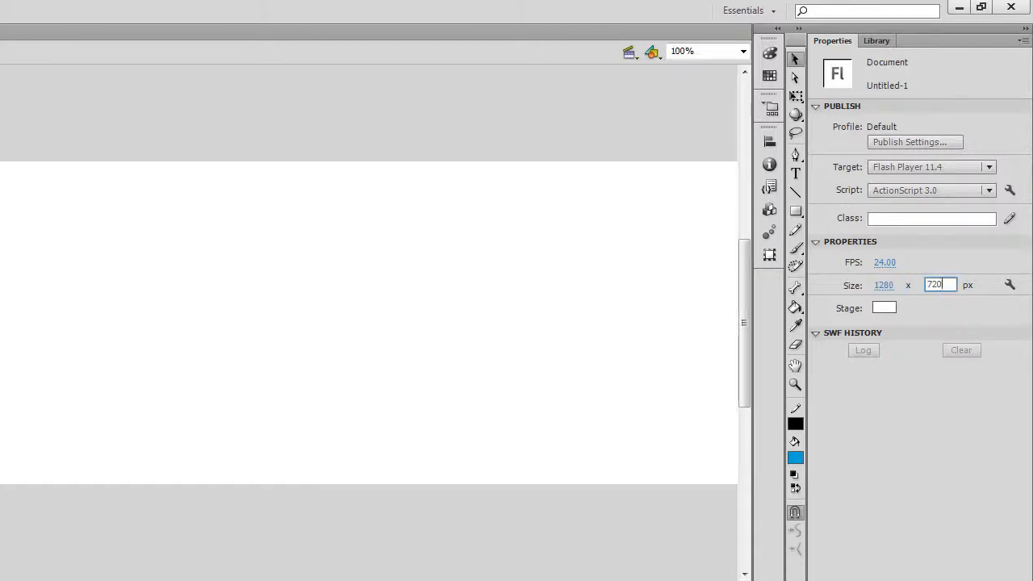
key(Return)
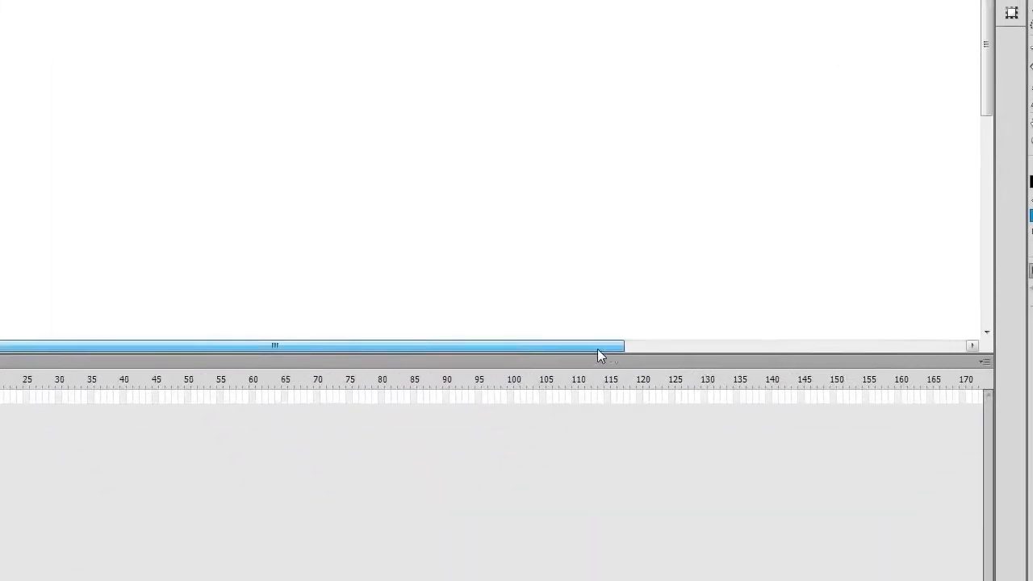
Undock the Tools panel so it floats over the stage, and bring the Library into view
drag(598, 350, 643, 352)
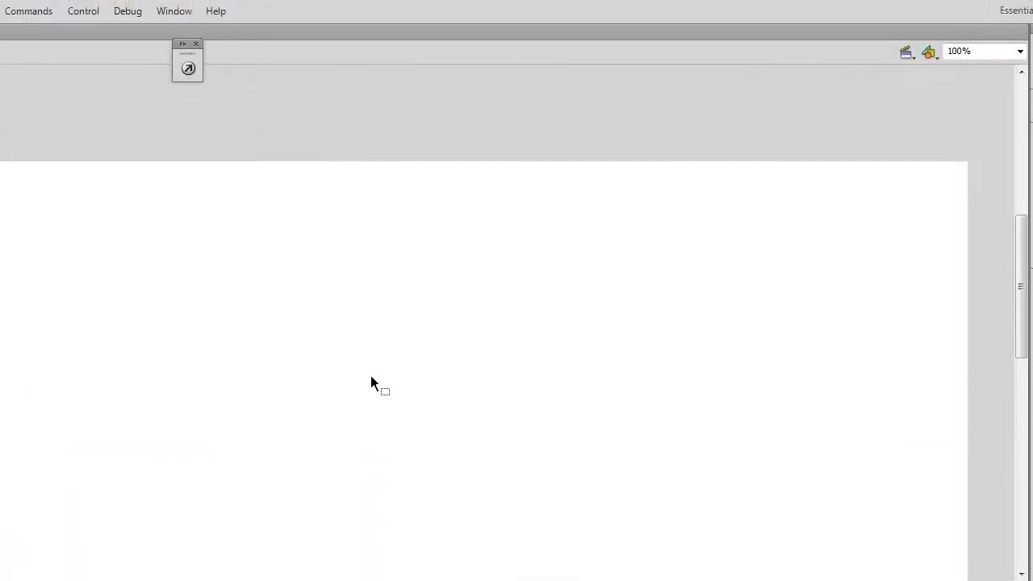
drag(1022, 302, 1022, 327)
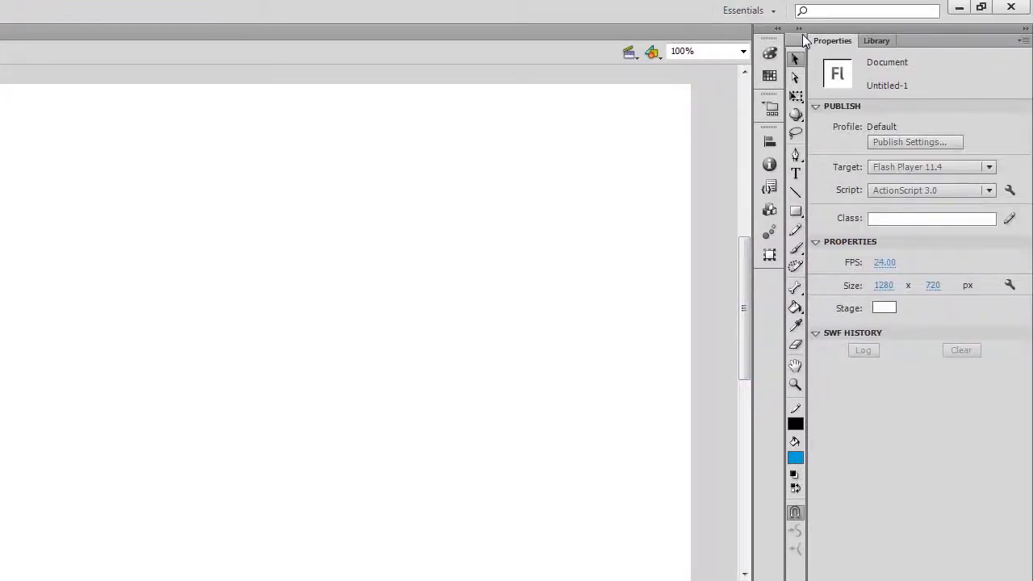
drag(803, 38, 636, 354)
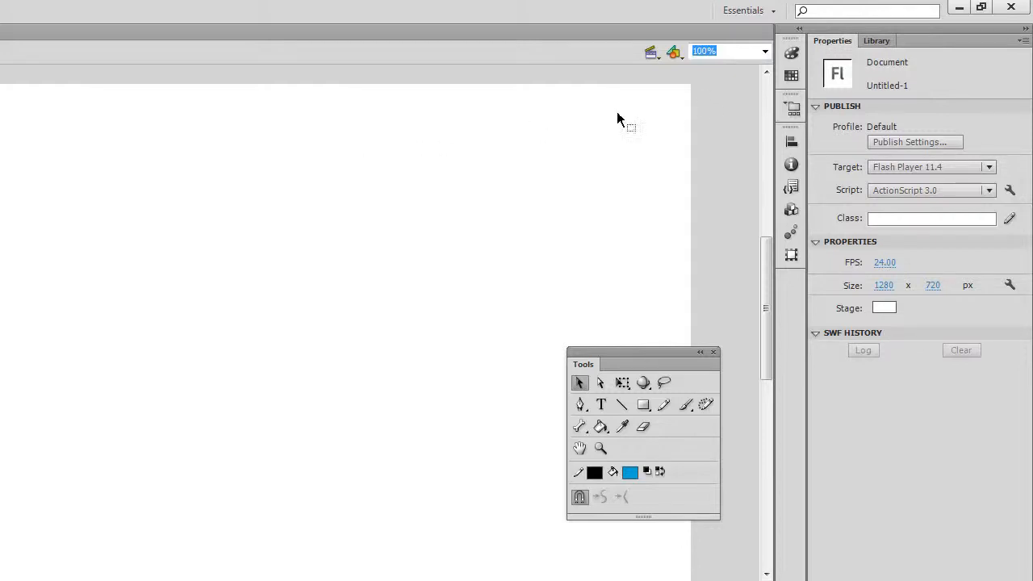
click(877, 45)
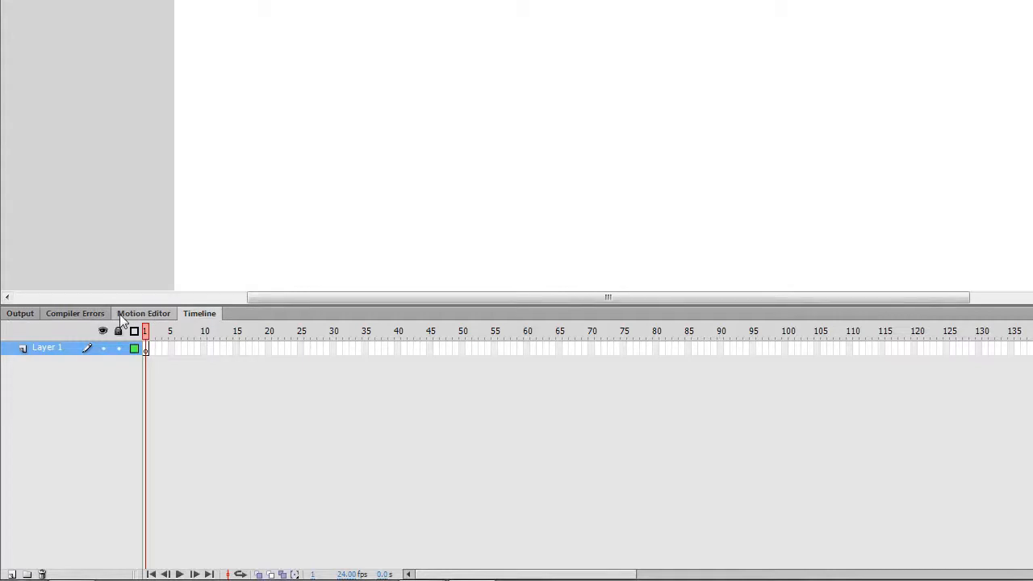
Close the Compiler Errors and Output panels, check the Motion Editor, and return to the Timeline
right_click(69, 314)
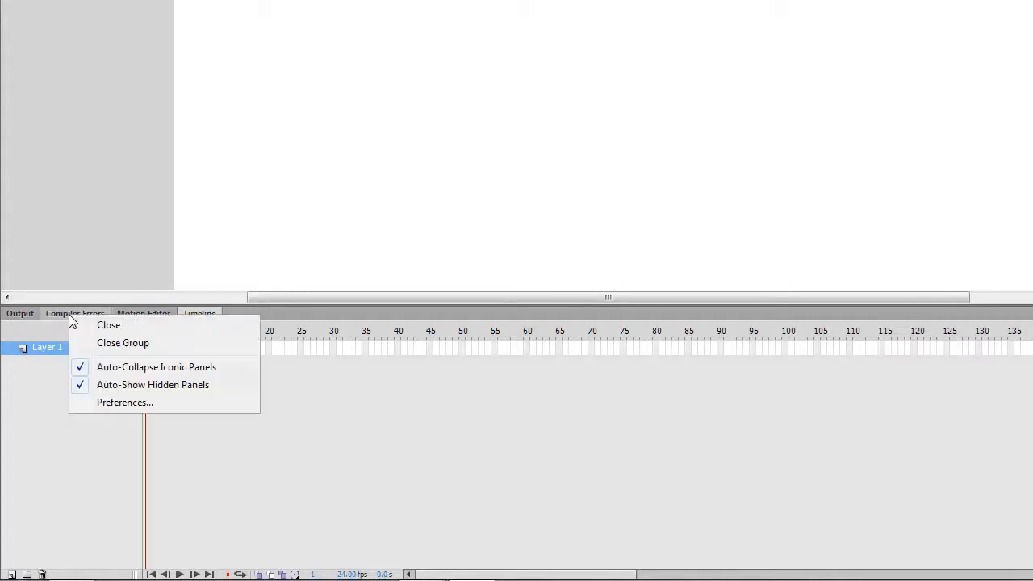
click(92, 325)
right_click(3, 317)
click(27, 324)
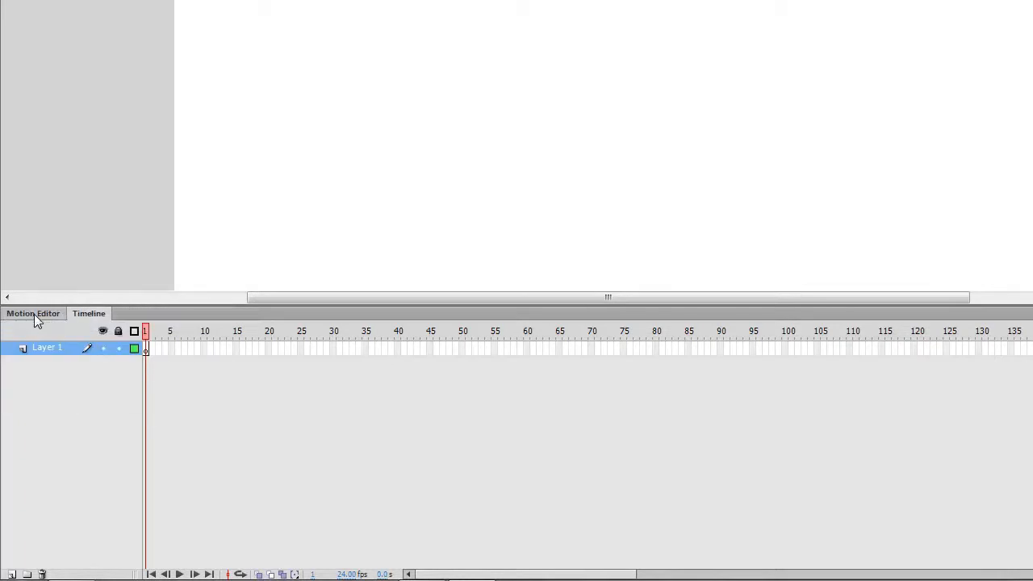
click(35, 317)
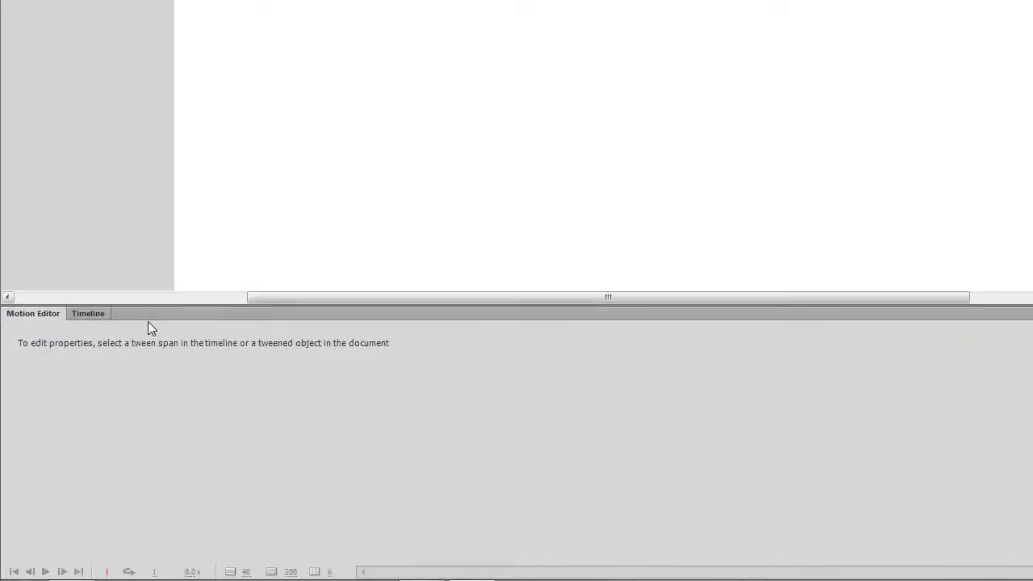
click(94, 314)
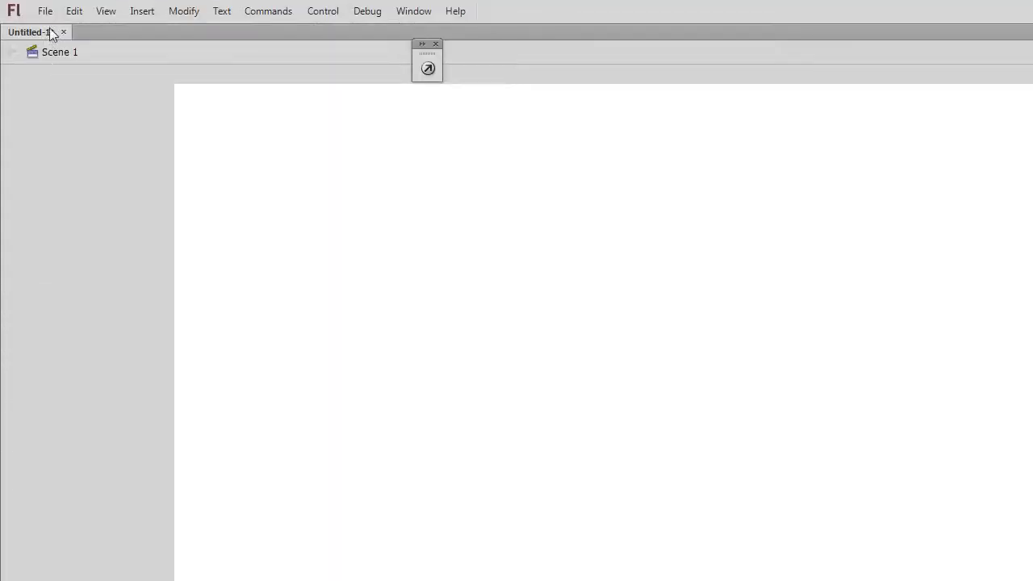
click(46, 11)
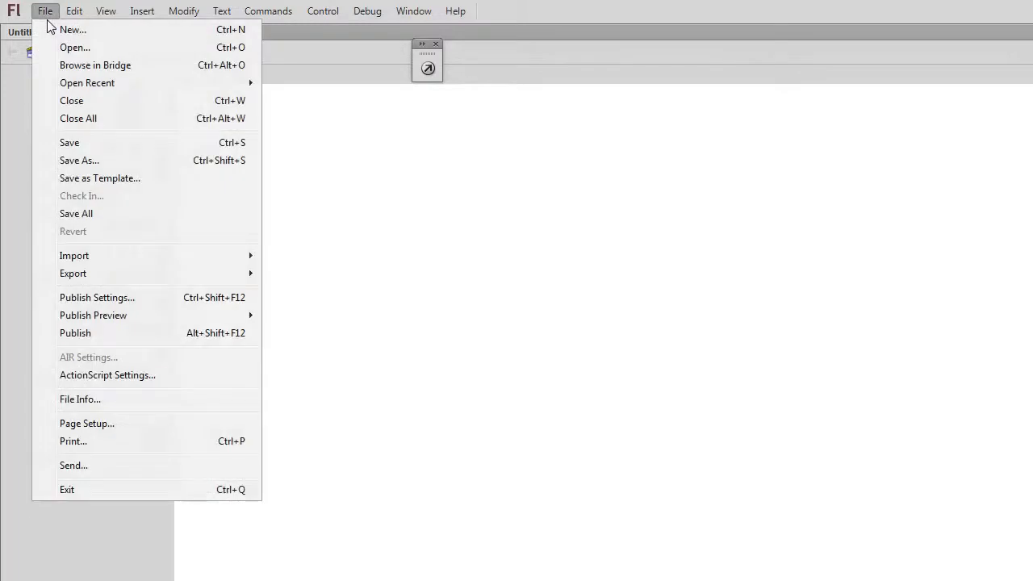
mouse_move(89, 262)
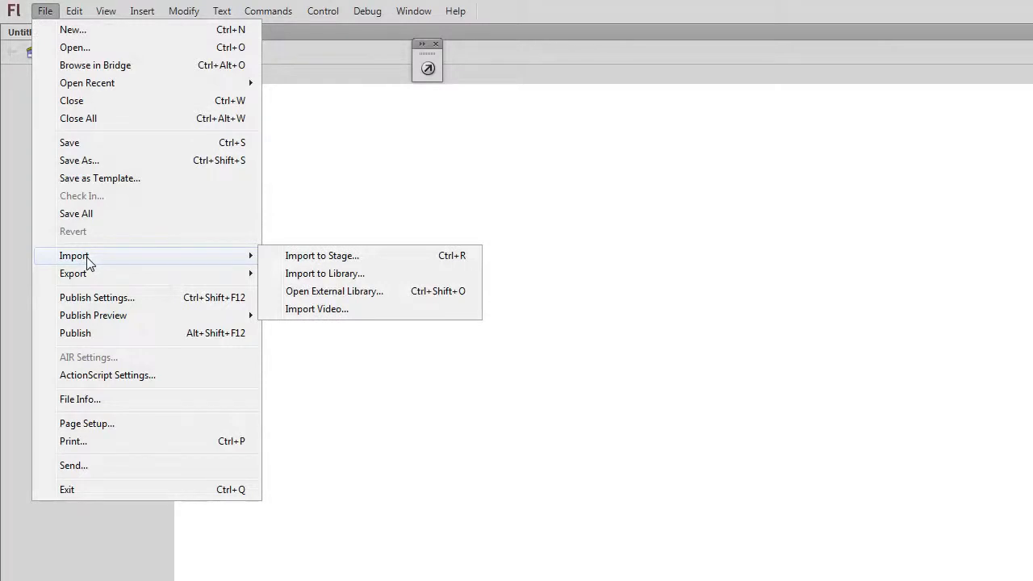
mouse_move(89, 281)
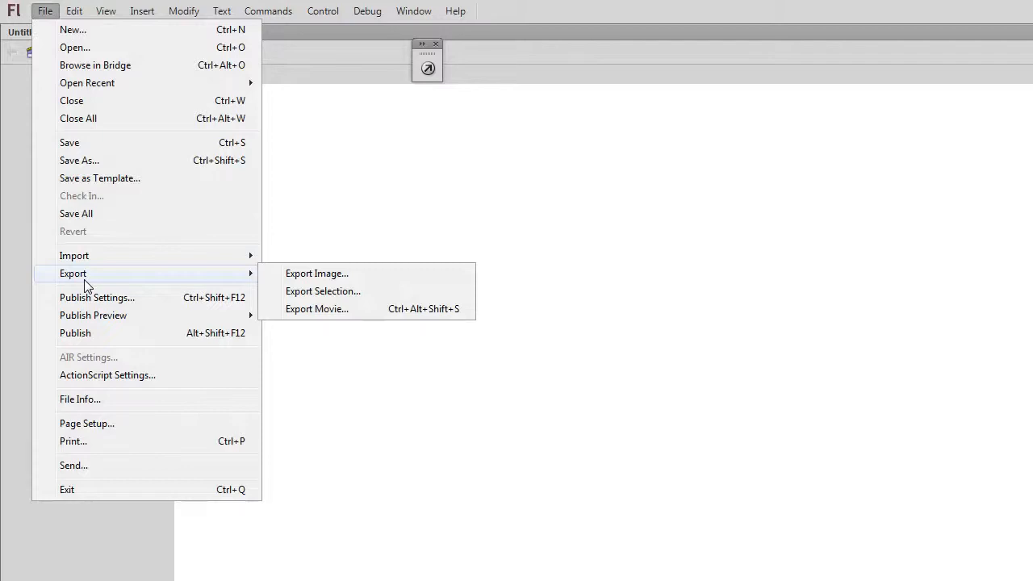
mouse_move(65, 4)
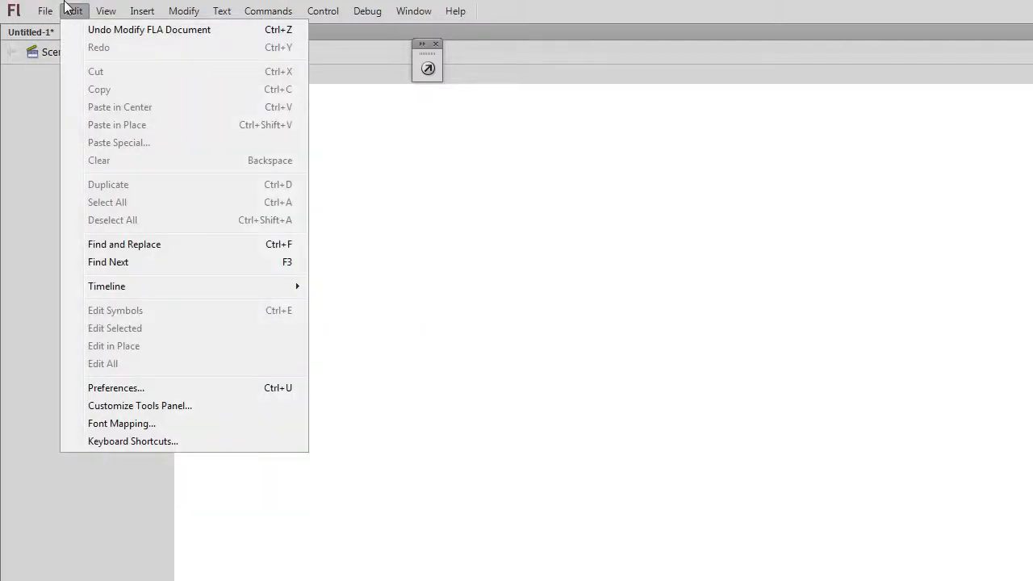
mouse_move(113, 8)
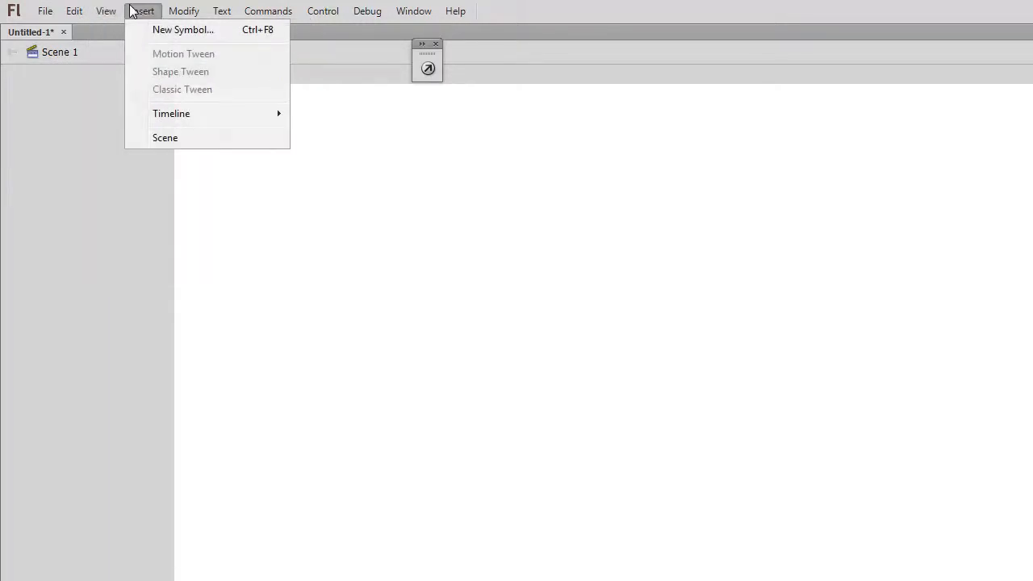
mouse_move(203, 9)
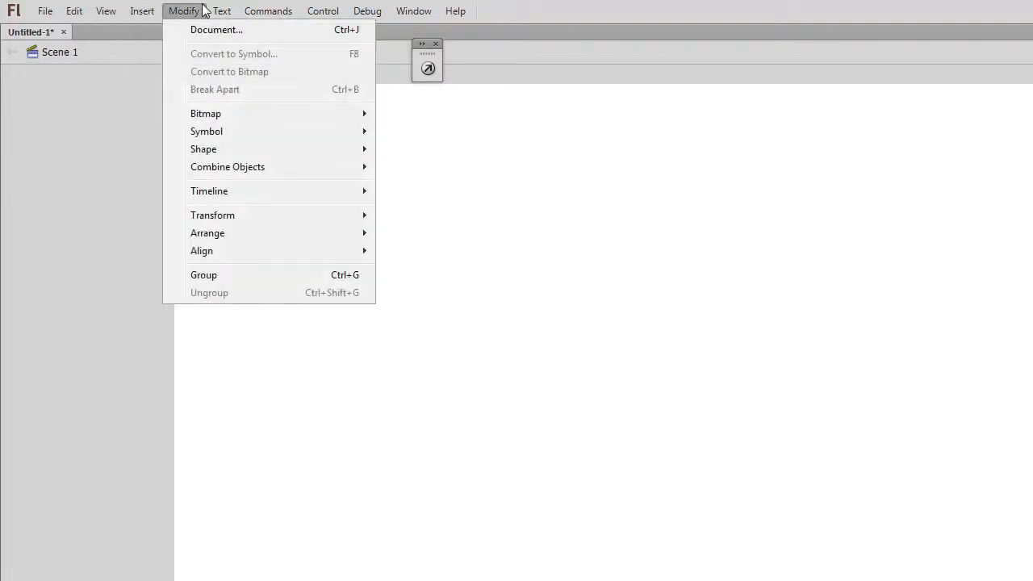
click(204, 10)
Show the Scene panel and dock it in the same group as Properties and Library, with Library in front
click(422, 11)
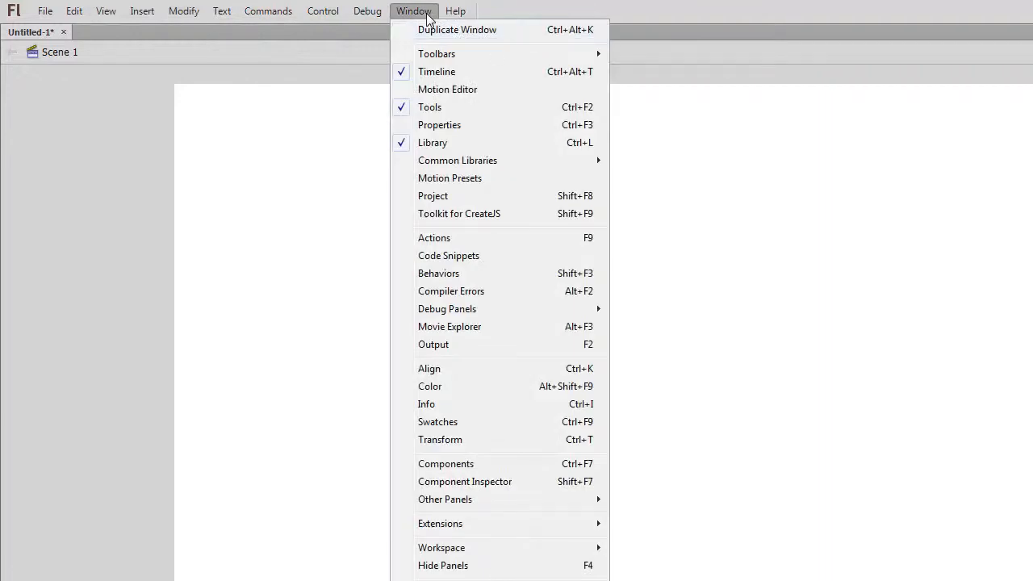
mouse_move(342, 20)
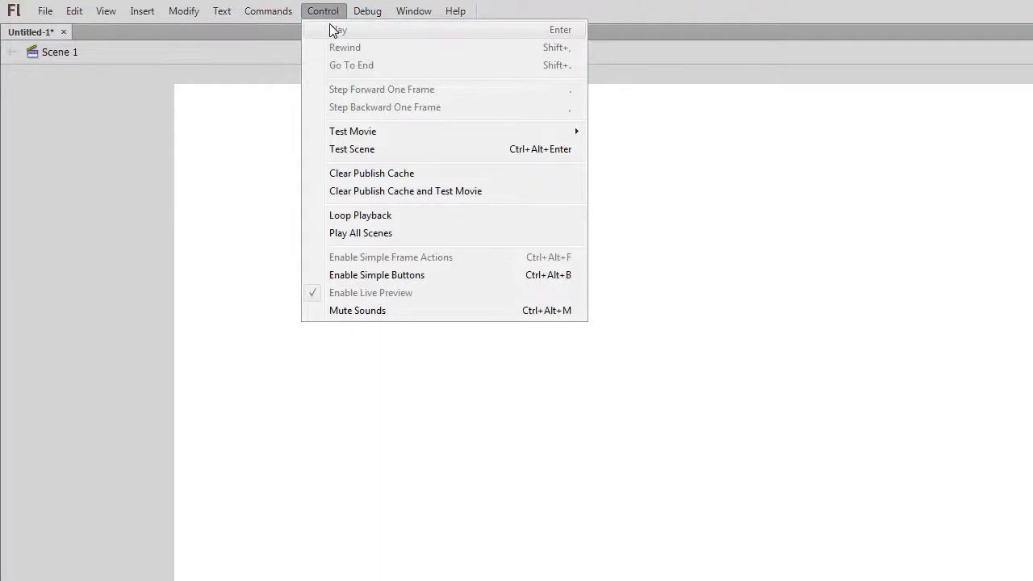
mouse_move(414, 9)
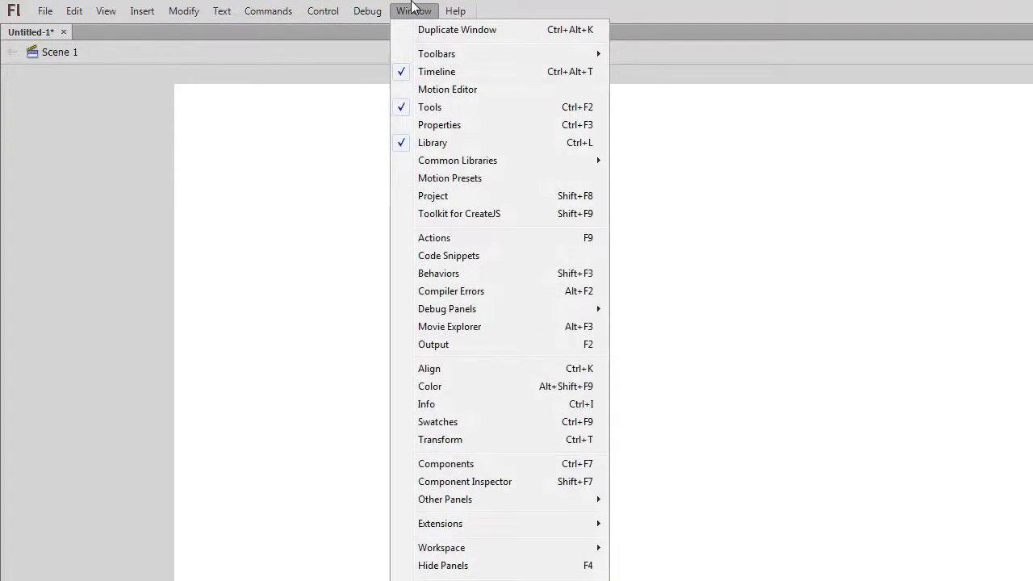
mouse_move(485, 505)
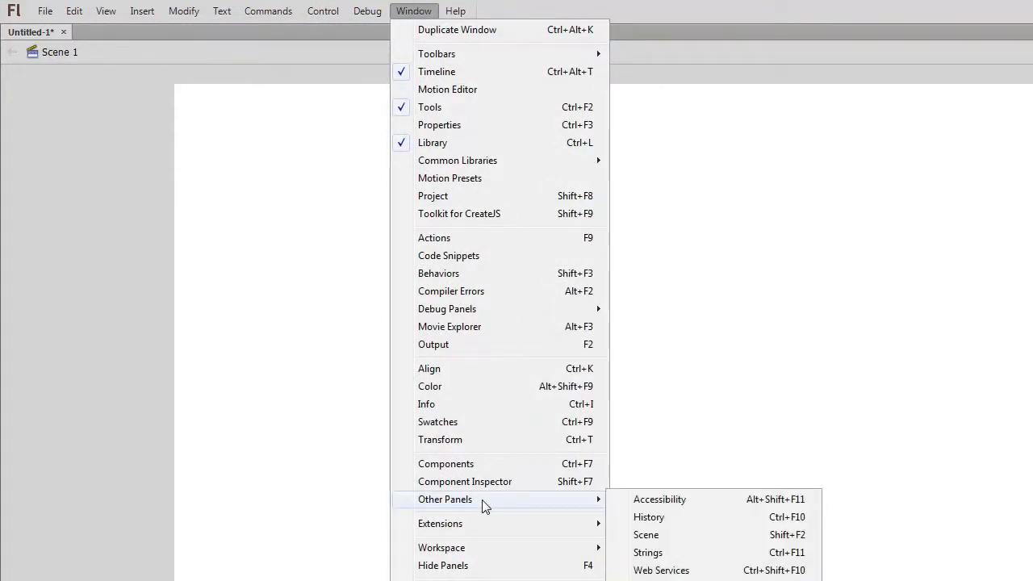
click(660, 534)
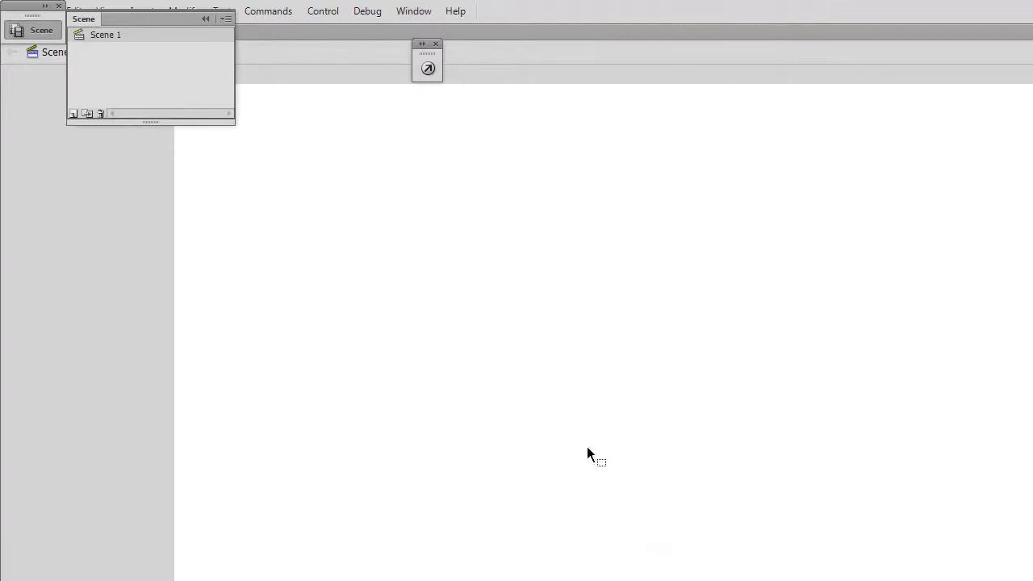
drag(97, 19, 926, 46)
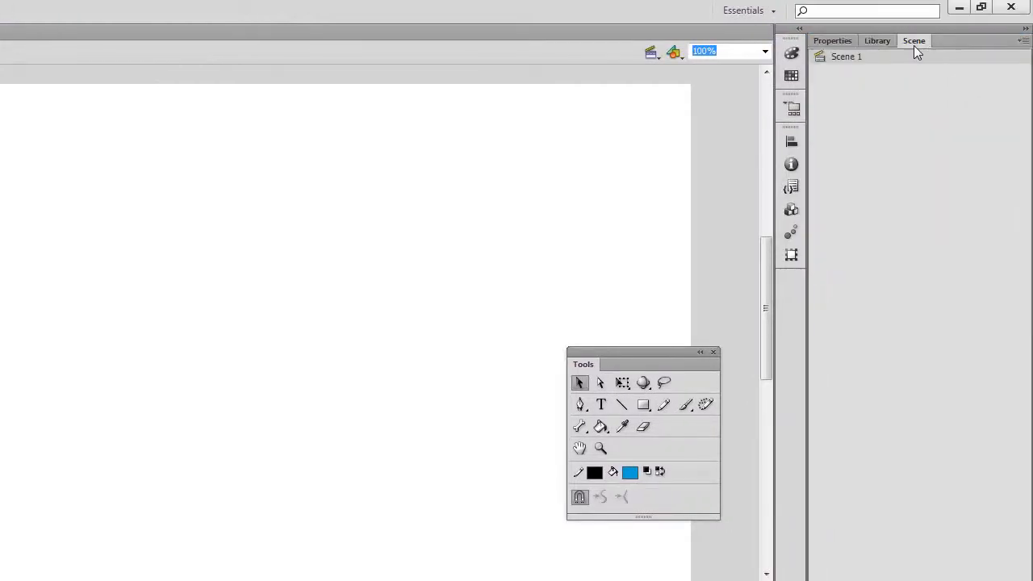
click(890, 42)
click(834, 41)
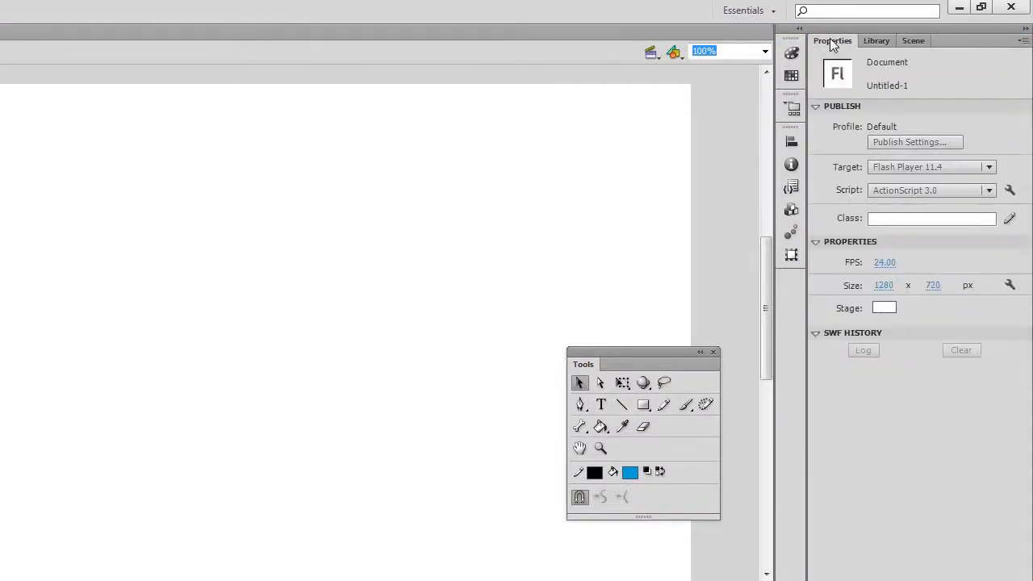
click(877, 41)
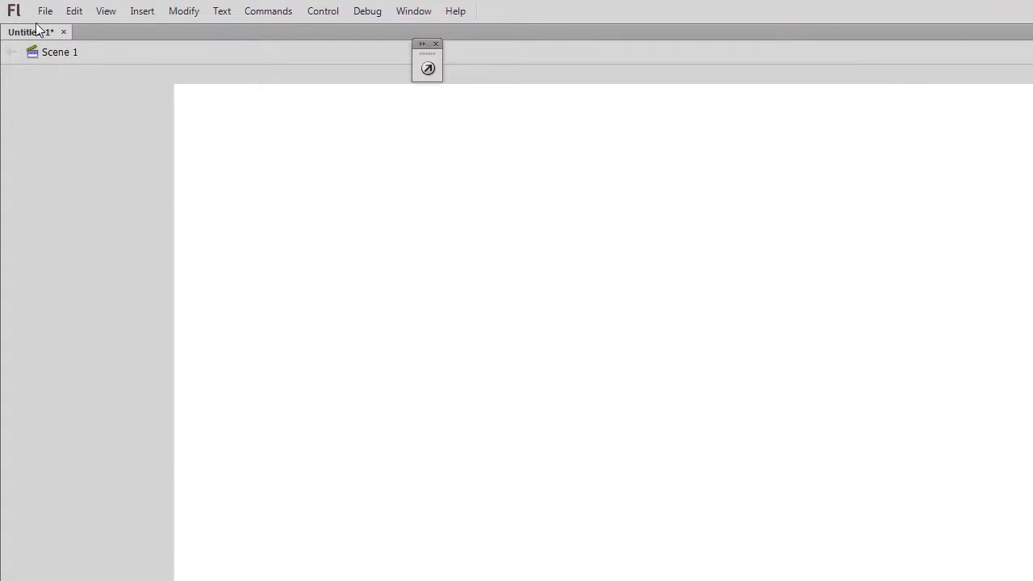
Import the images Sketches1_02 and Sketches1_04 from the My Scans pictures folder to the library
click(45, 10)
mouse_move(127, 253)
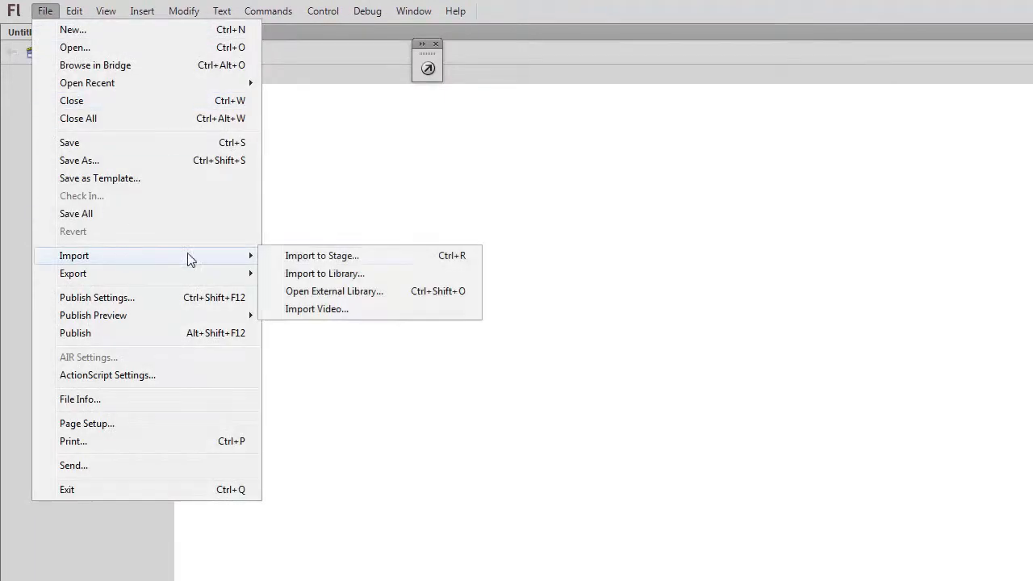
click(329, 274)
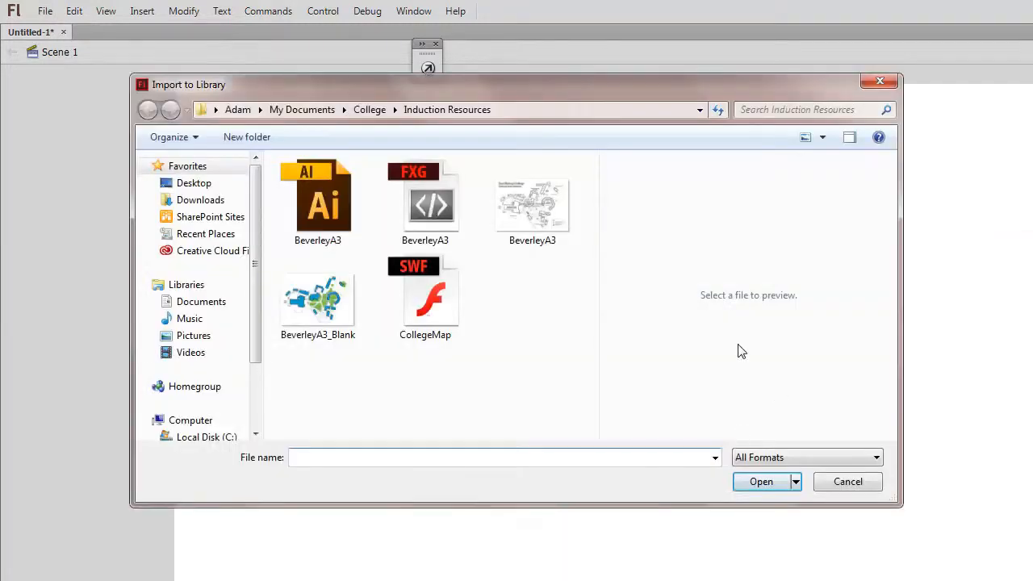
click(194, 338)
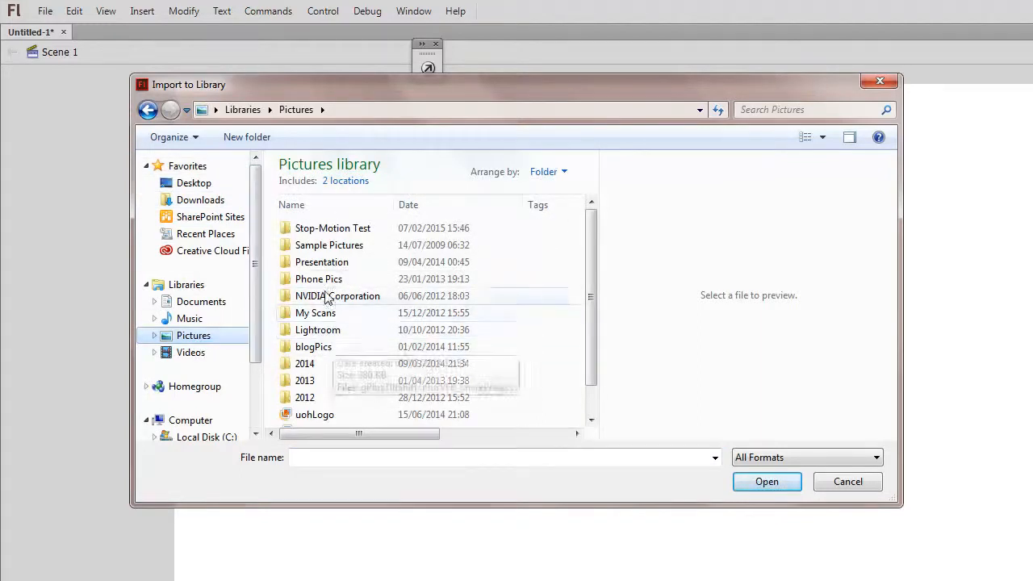
double_click(313, 313)
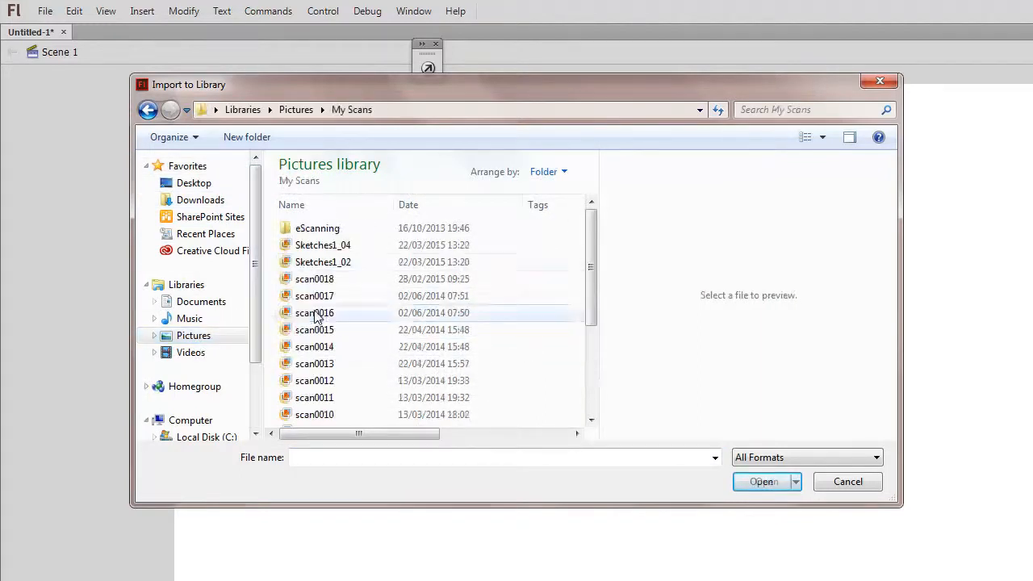
click(311, 246)
ctrl+click(315, 262)
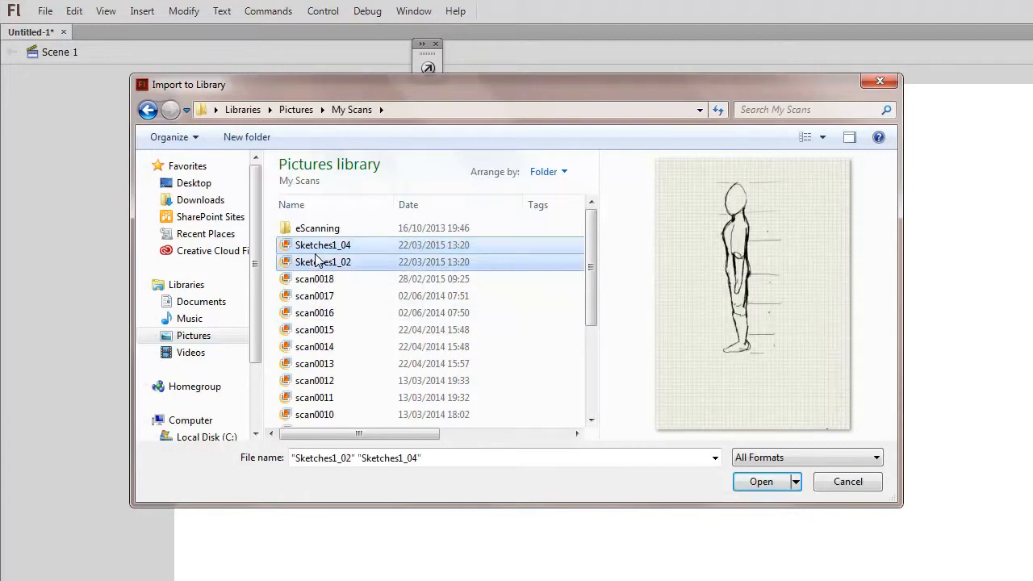
click(758, 484)
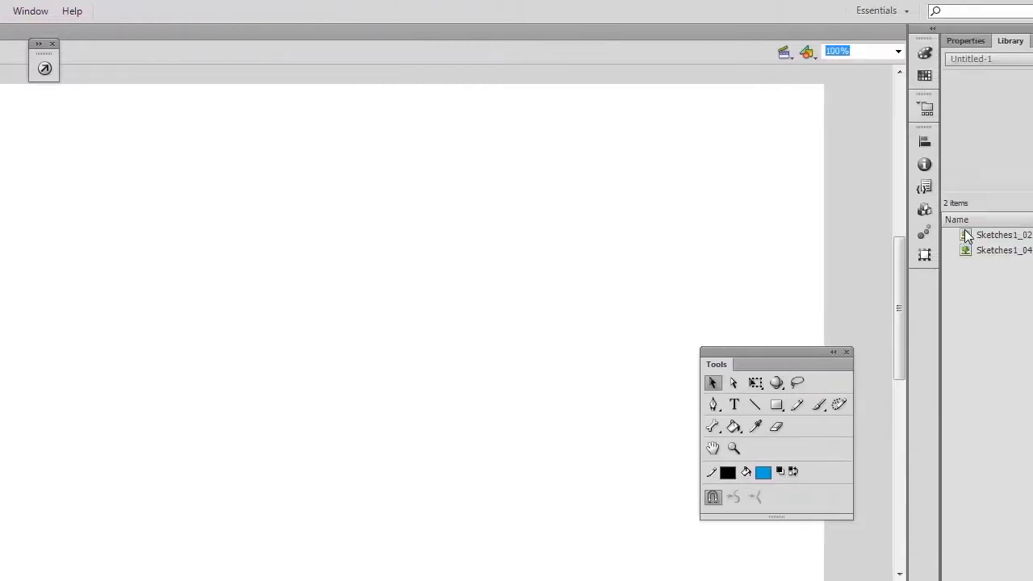
Preview Sketches1_02.jpg and Sketches1_04.jpg in the library and enlarge the preview area
click(988, 235)
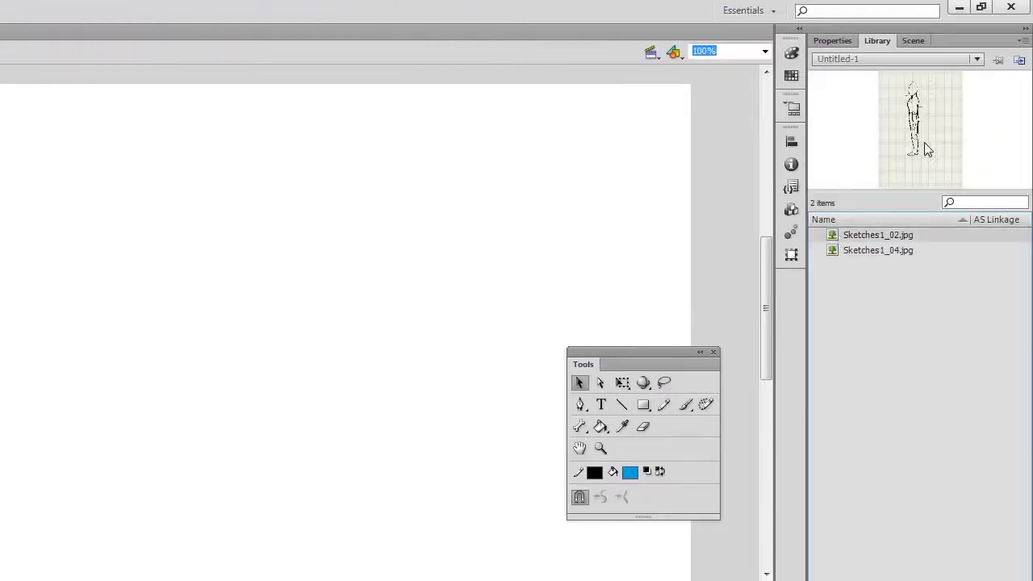
click(852, 254)
mouse_move(888, 194)
mouse_down()
mouse_move(888, 331)
mouse_move(888, 310)
mouse_up()
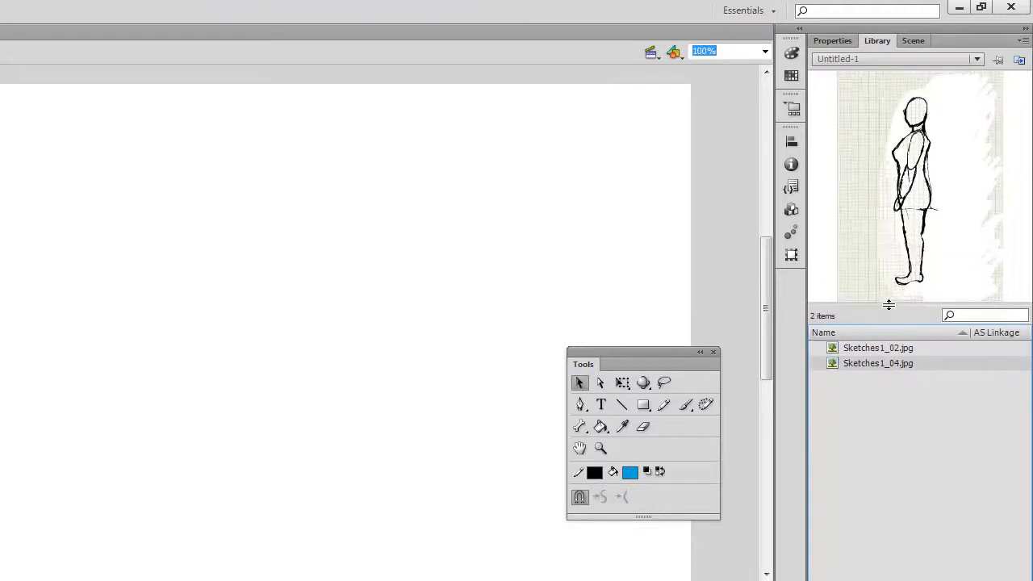
Place the Sketches1_02.jpg image from the library on the stage and adjust its position
click(869, 349)
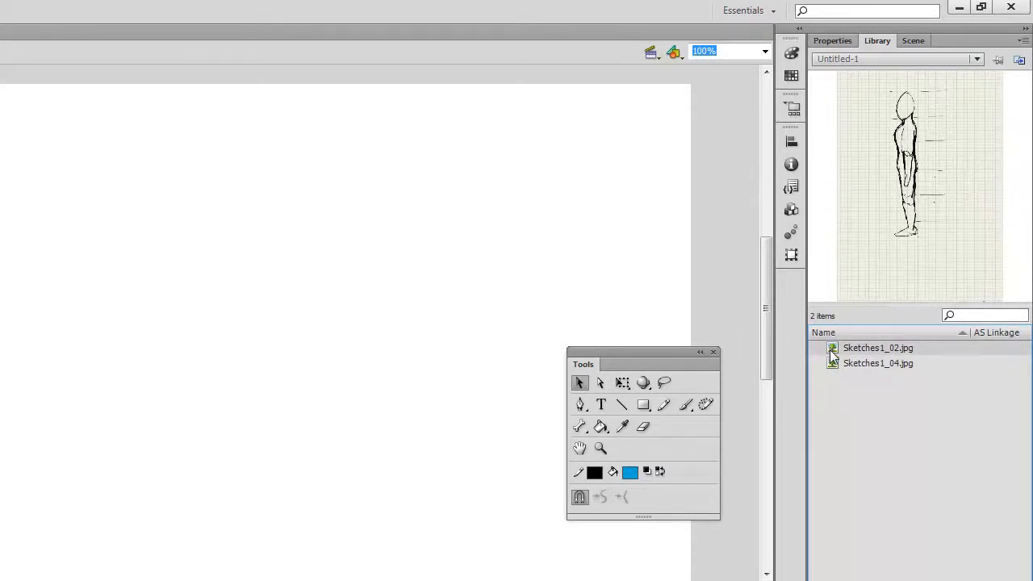
mouse_move(833, 355)
mouse_down()
mouse_move(302, 364)
mouse_move(189, 409)
mouse_move(186, 484)
mouse_up()
drag(206, 285, 206, 334)
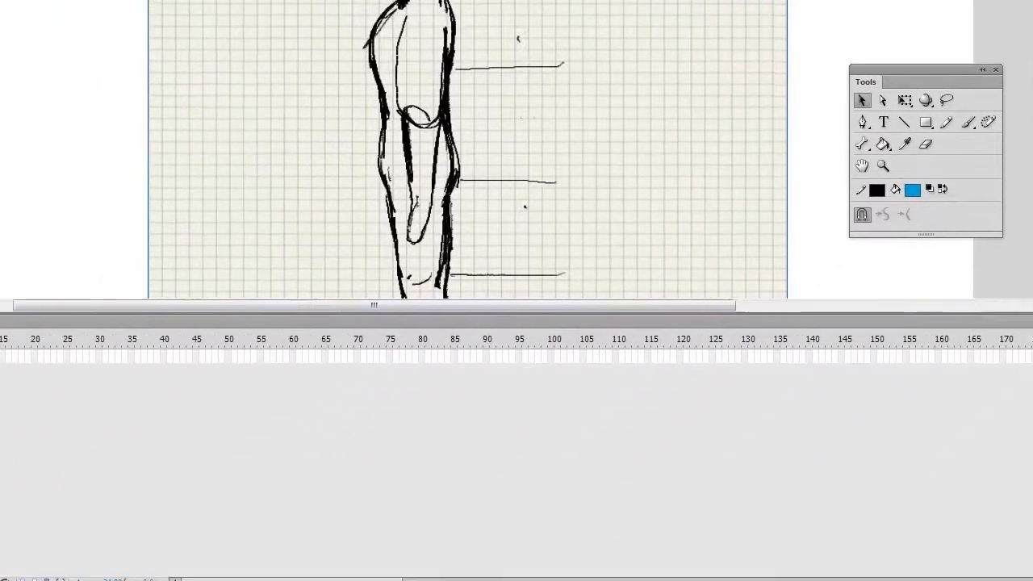
Rename the layer holding the sketch as "tracing" and turn it into a guide layer
double_click(54, 347)
text(tracing)
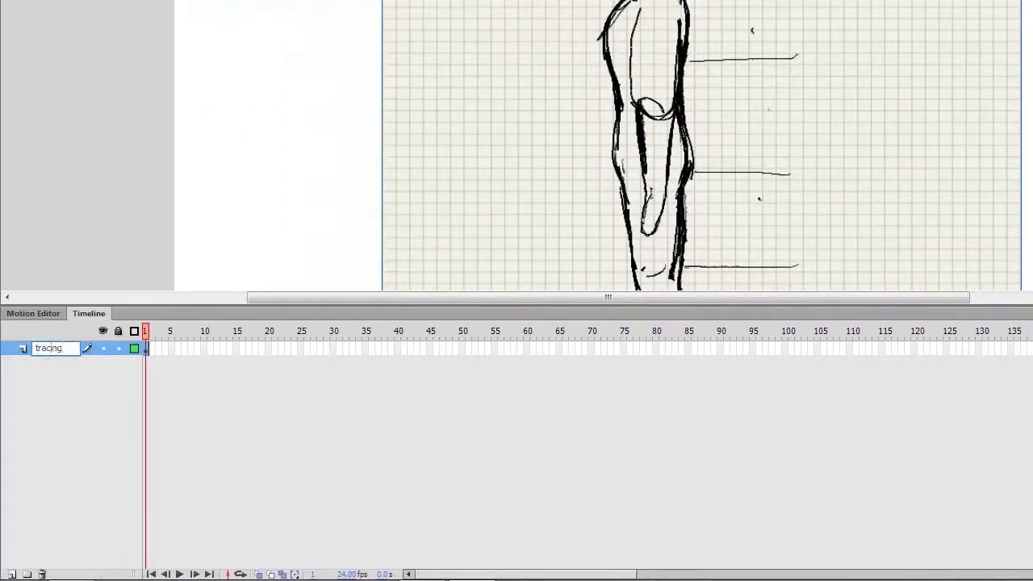
key(Return)
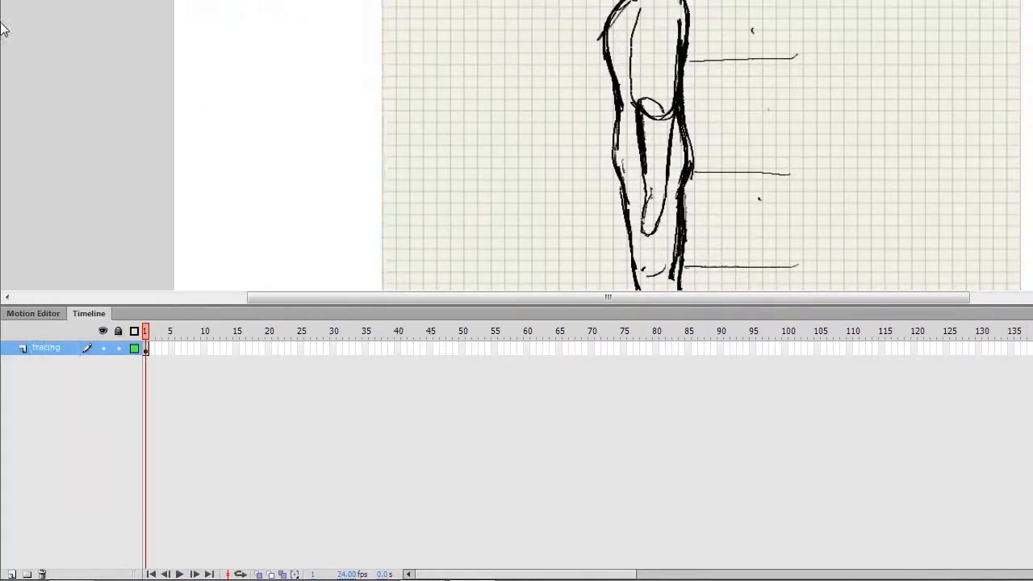
right_click(70, 347)
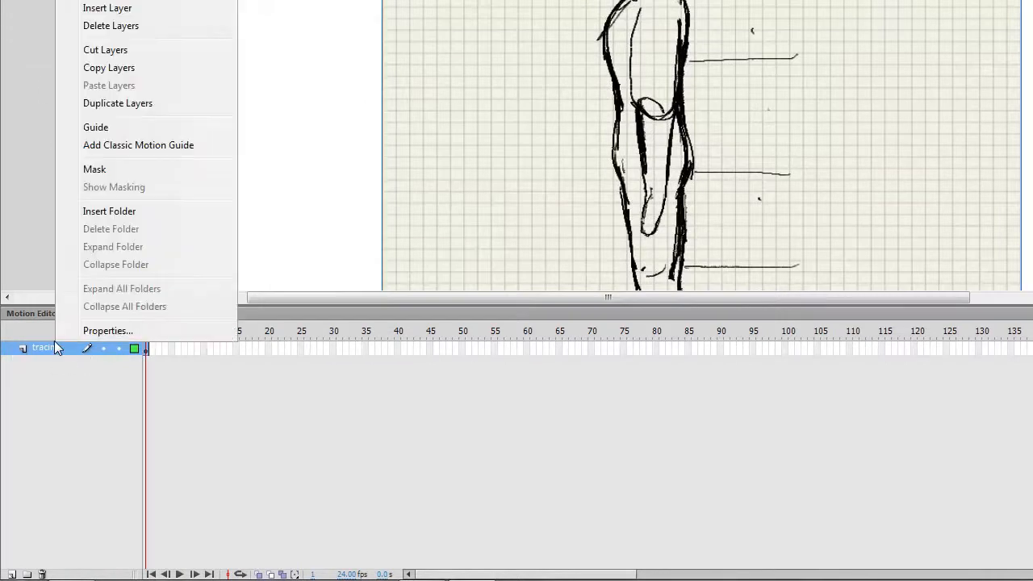
click(95, 127)
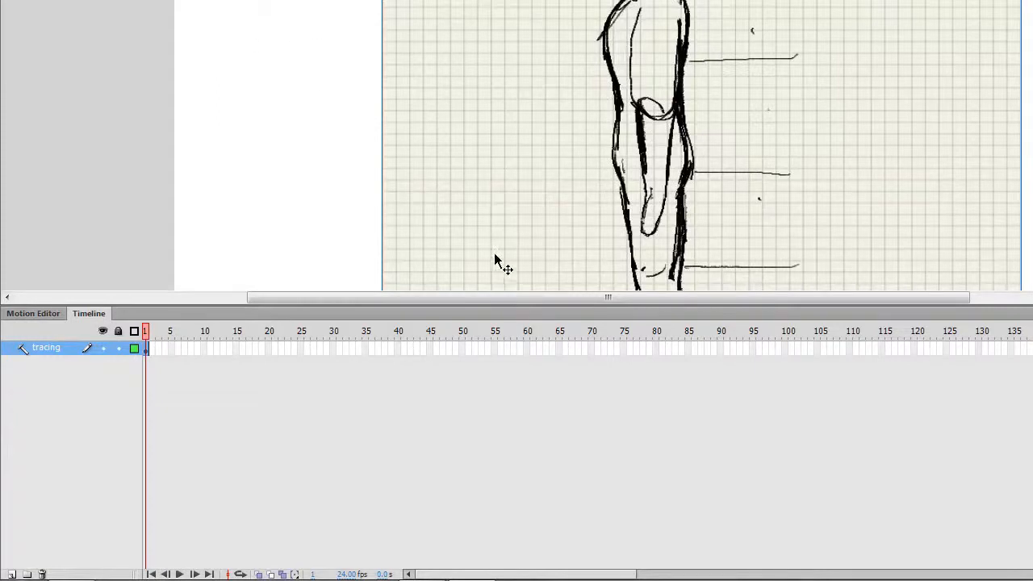
Add a new layer above the tracing layer and name it "man"
click(11, 575)
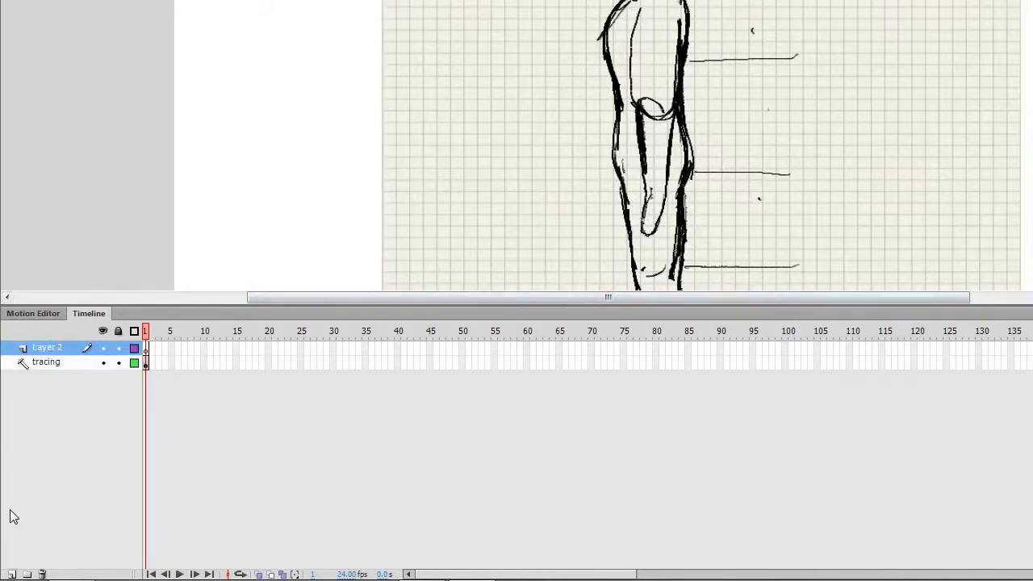
double_click(49, 348)
text(m)
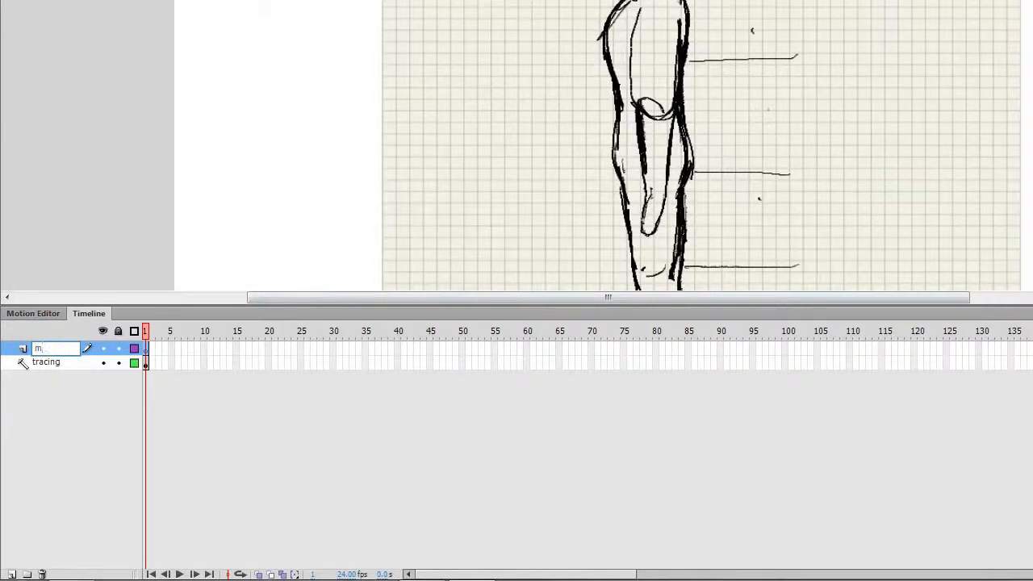
text(an)
key(Return)
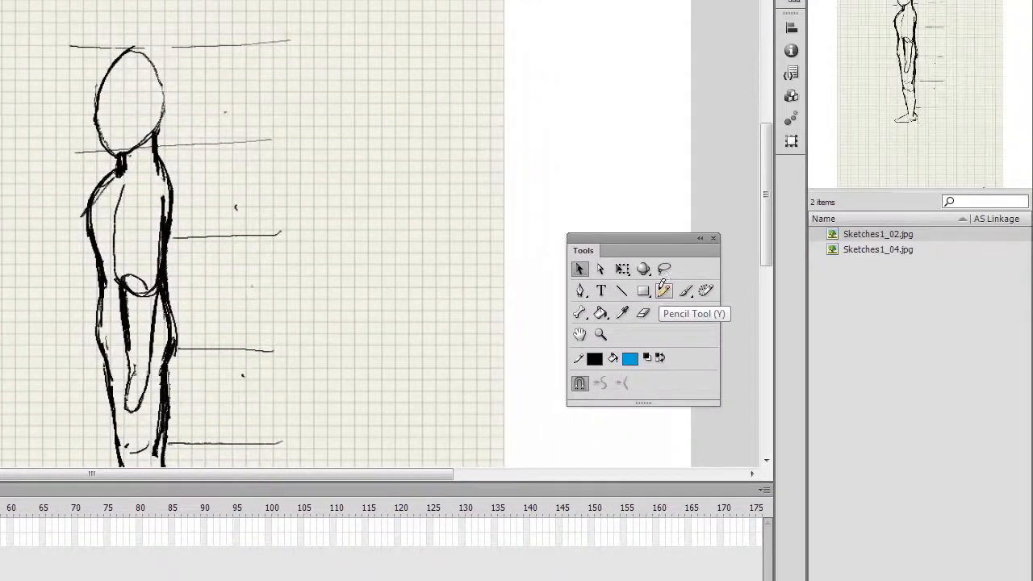
Draw a closed rounded test shape with the Pencil tool beside the sketch and fill it with blue
click(697, 294)
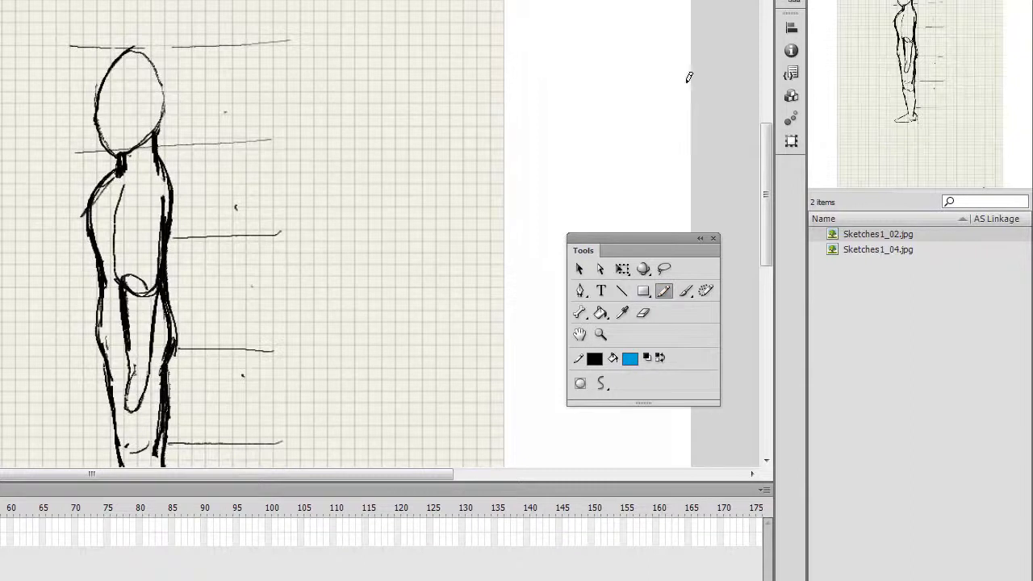
mouse_move(671, 63)
mouse_down()
mouse_move(615, 119)
mouse_move(673, 160)
mouse_move(691, 126)
mouse_move(669, 64)
mouse_up()
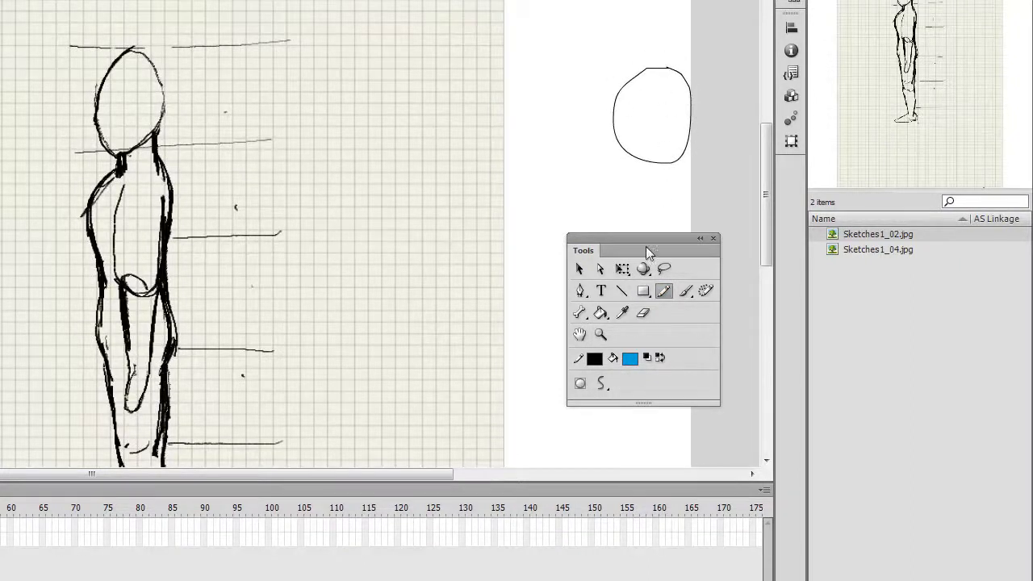
click(602, 314)
click(657, 122)
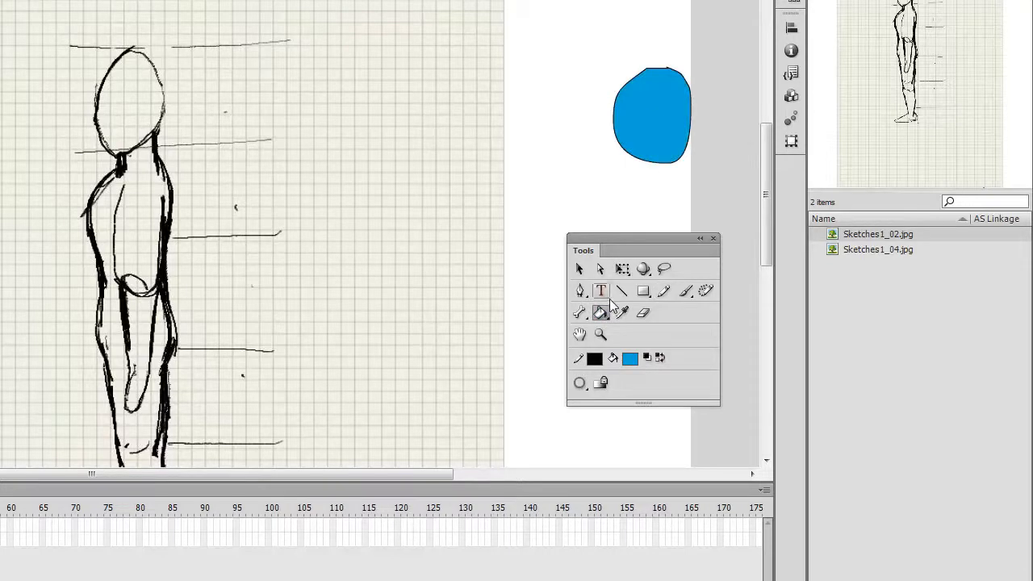
Delete the blue rounded test shape together with its outline
click(579, 269)
double_click(643, 134)
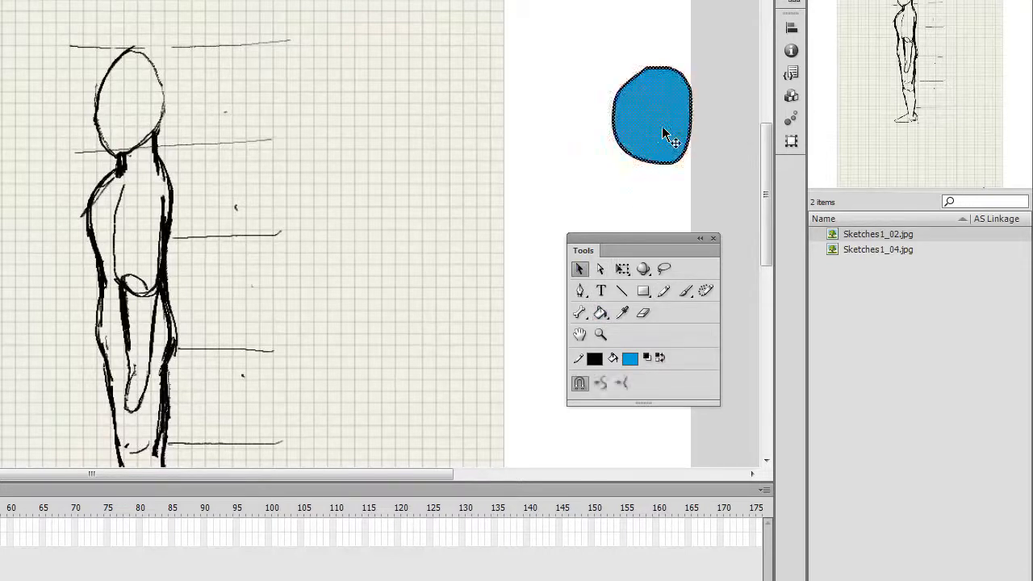
key(Delete)
drag(623, 52, 707, 130)
key(Delete)
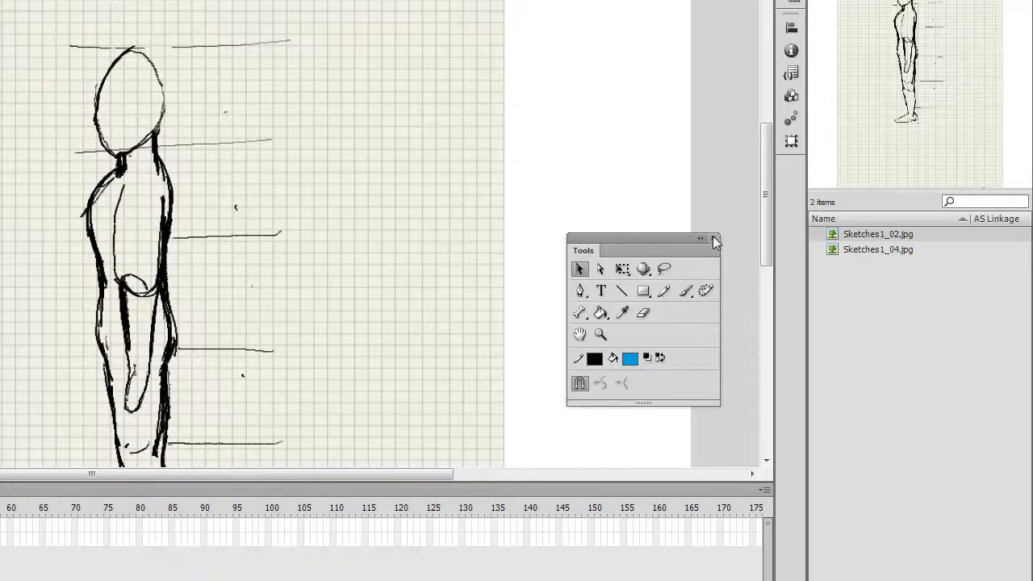
Draw a leaf-like test outline in two pencil strokes, leaving a gap at its upper end, and choose the Paint Bucket
click(664, 291)
mouse_move(546, 198)
mouse_down()
mouse_move(665, 108)
mouse_move(662, 81)
mouse_up()
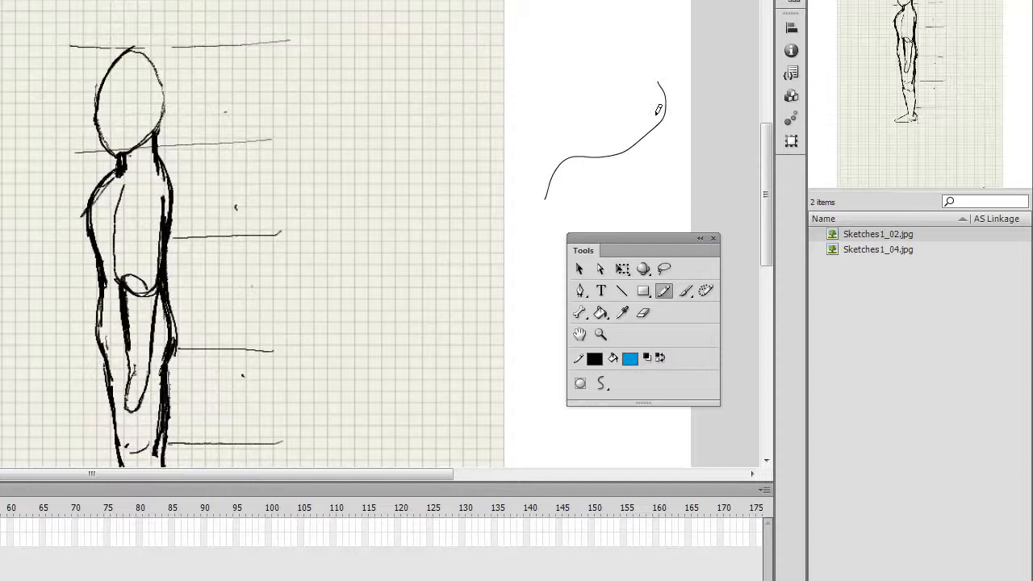
mouse_move(660, 74)
mouse_down()
mouse_move(594, 95)
mouse_move(546, 197)
mouse_up()
click(600, 312)
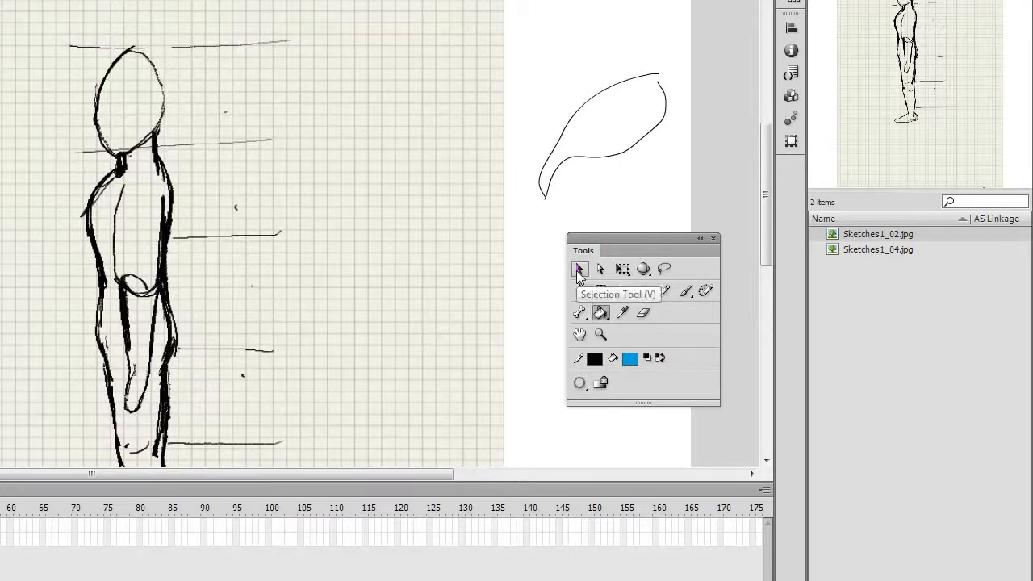
Join the loose line ends of the leaf-like outline to close it and fill the shape with blue
click(579, 270)
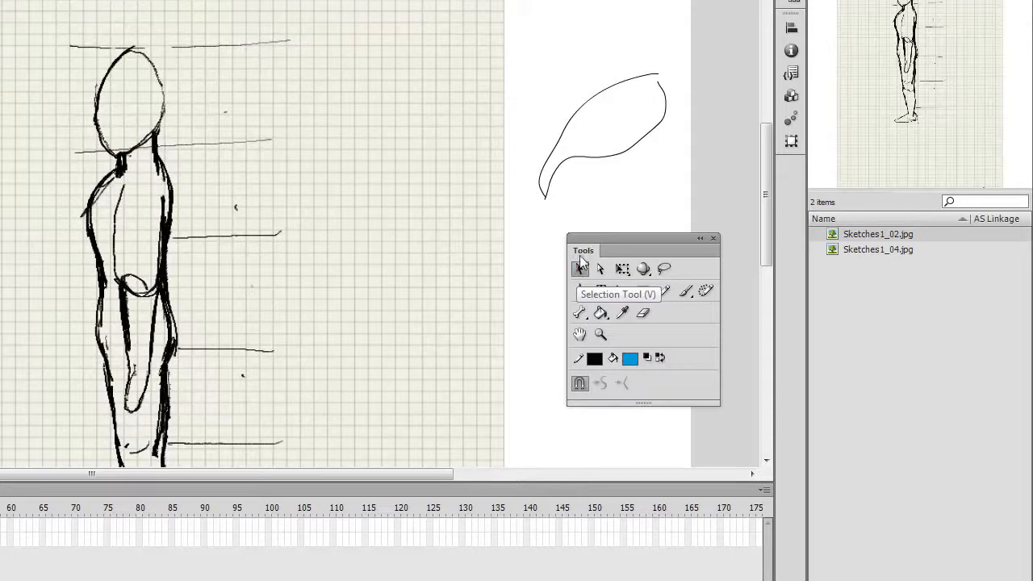
double_click(660, 78)
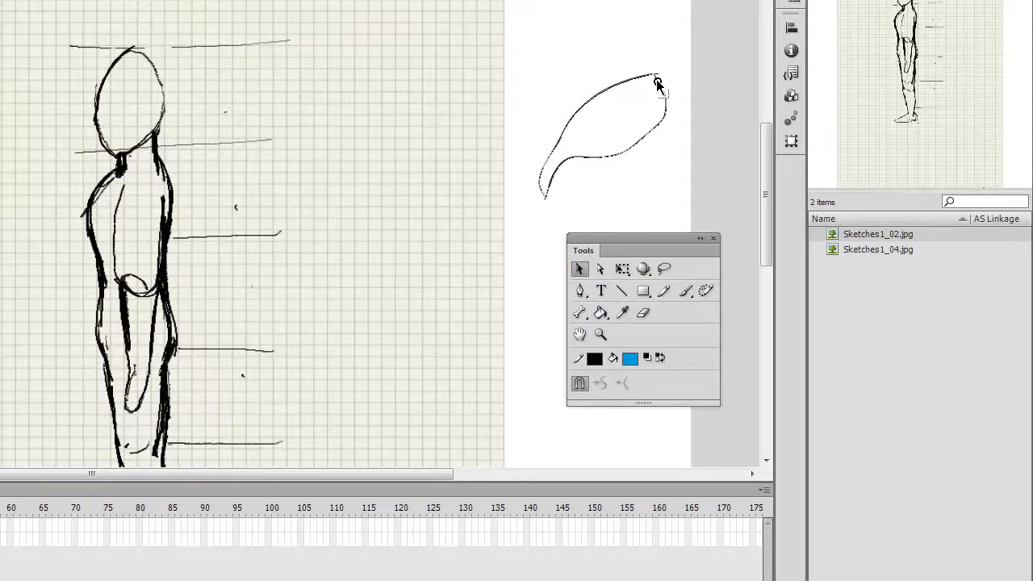
click(732, 92)
click(598, 313)
click(579, 269)
drag(546, 199, 545, 196)
click(601, 313)
click(584, 101)
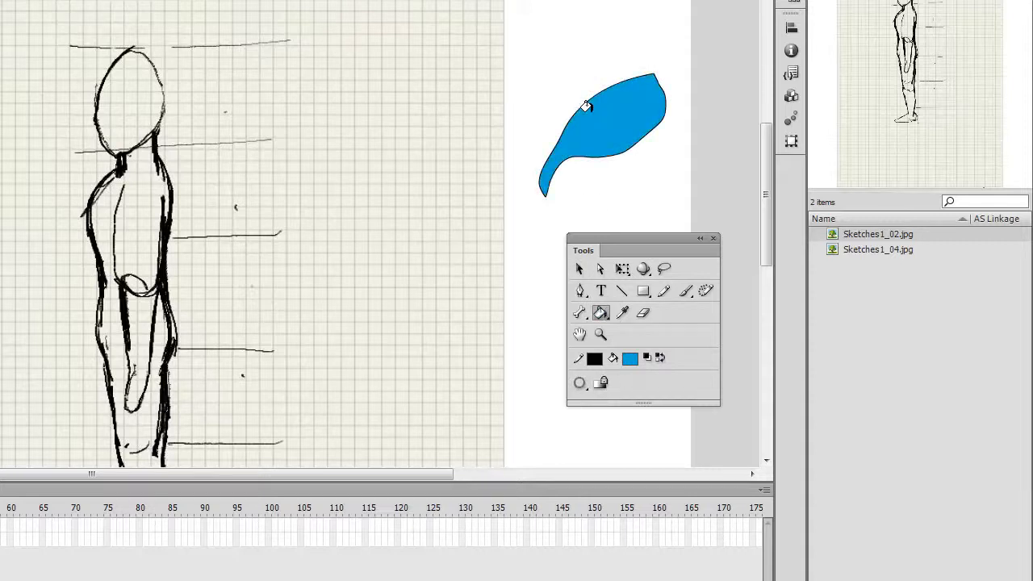
Select the whole blue leaf-like test shape and delete it
click(578, 269)
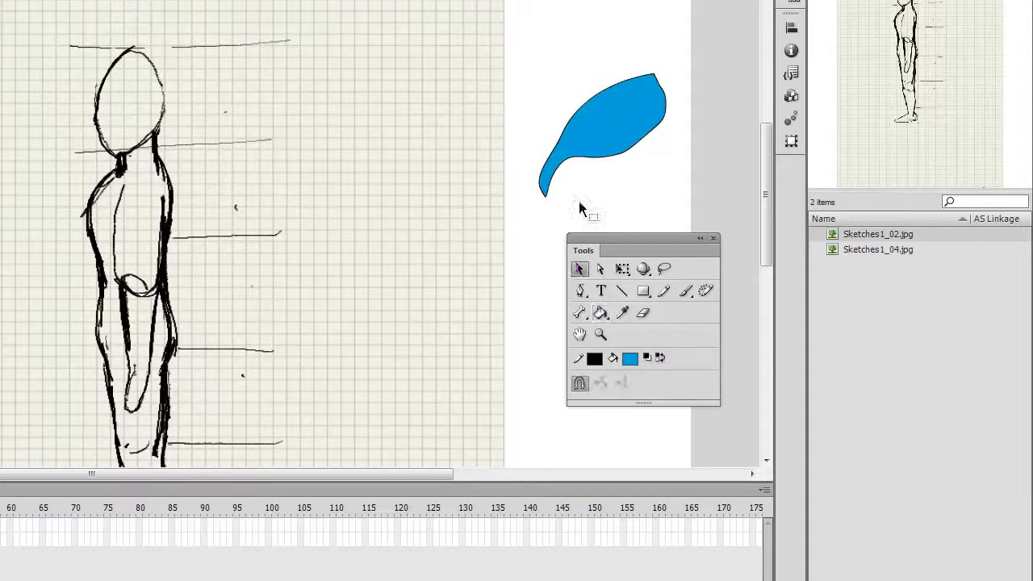
drag(518, 31, 721, 233)
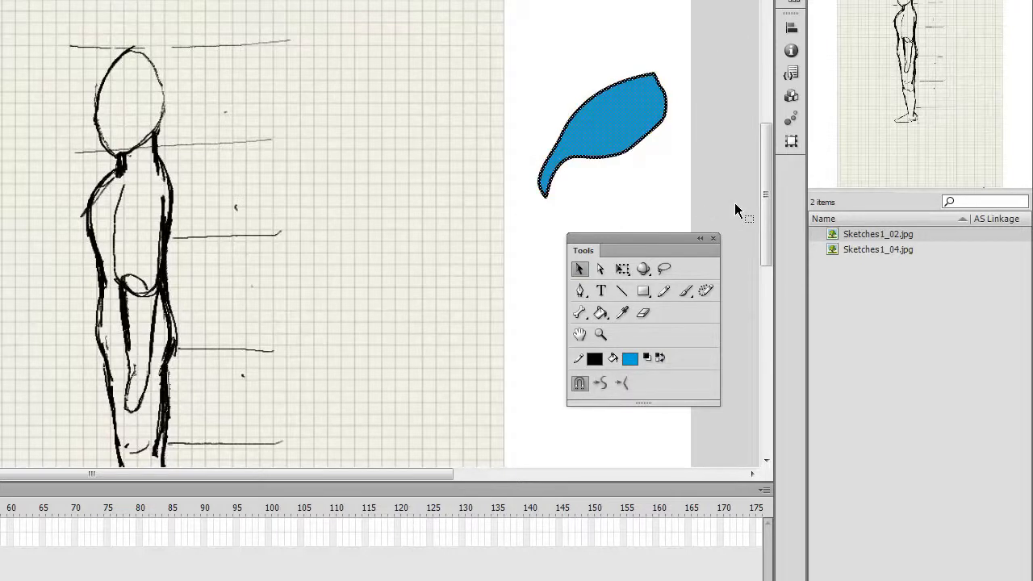
key(Delete)
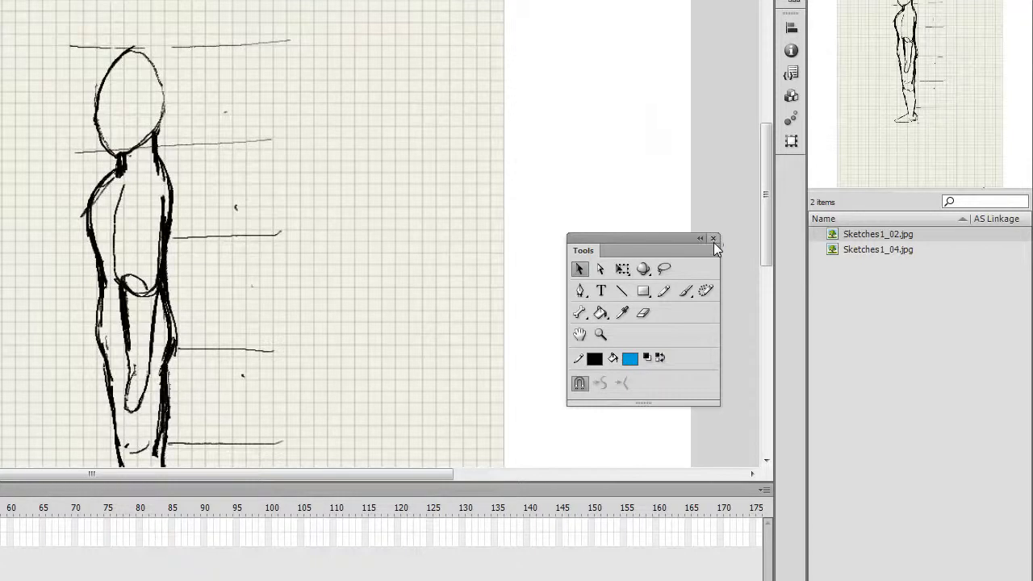
Set up the Pencil tool with a bright green stroke colour and the Smooth drawing mode
click(666, 287)
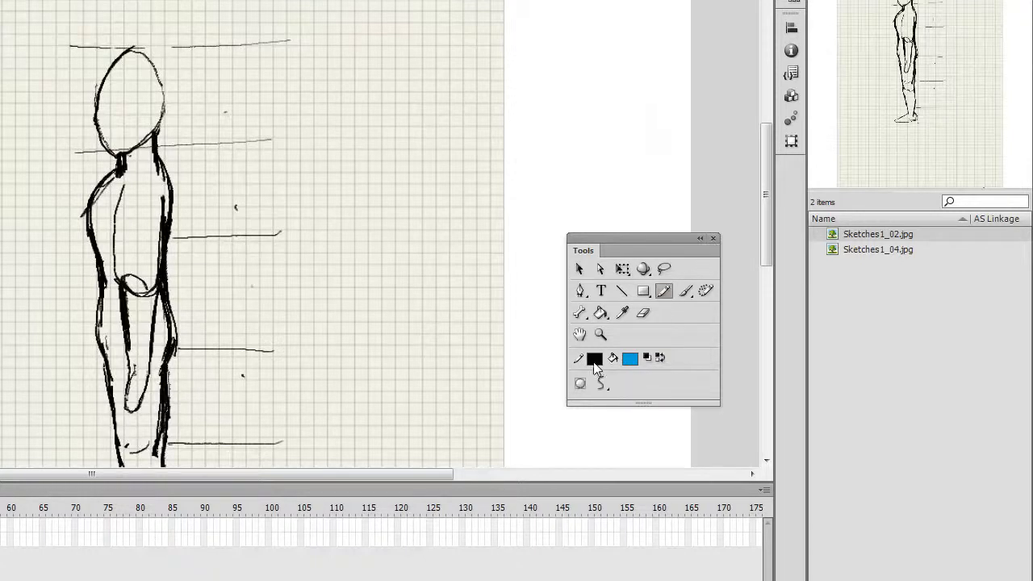
click(594, 360)
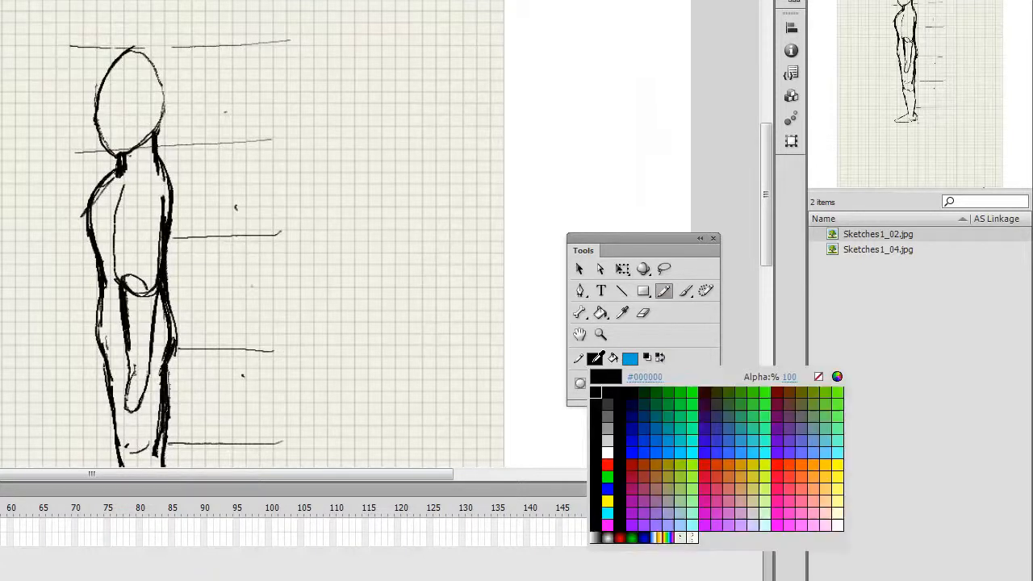
click(702, 392)
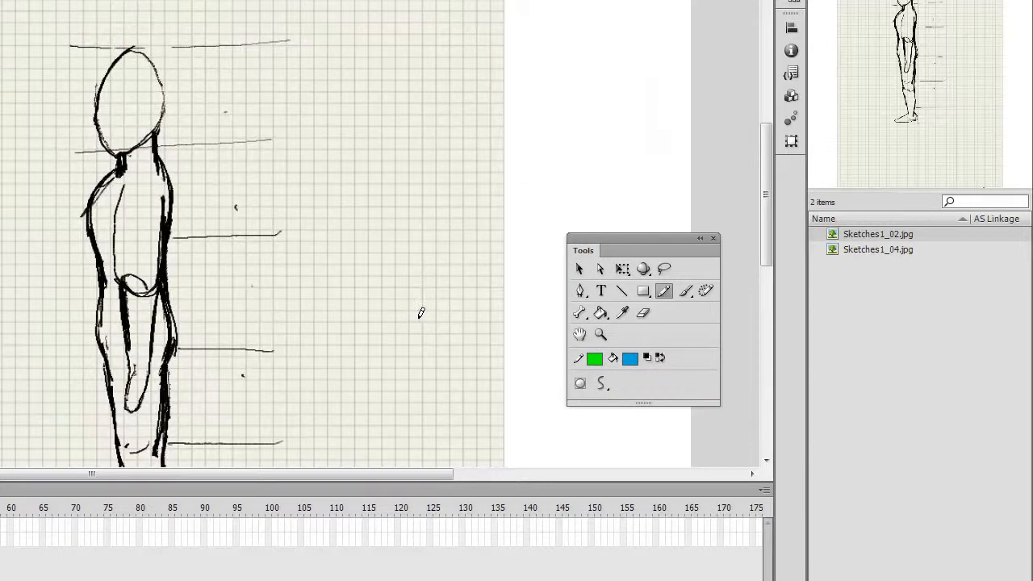
click(604, 386)
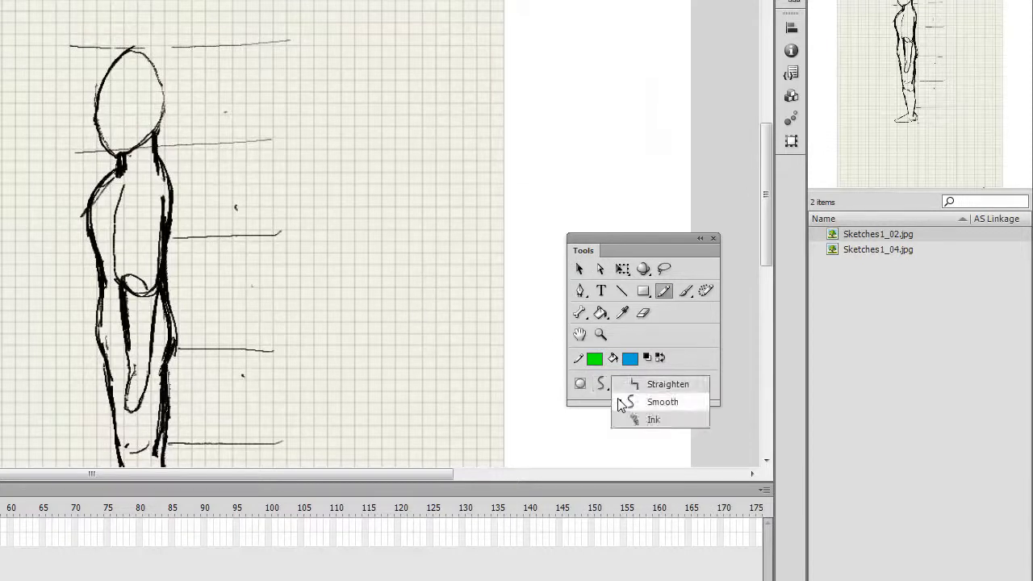
click(620, 403)
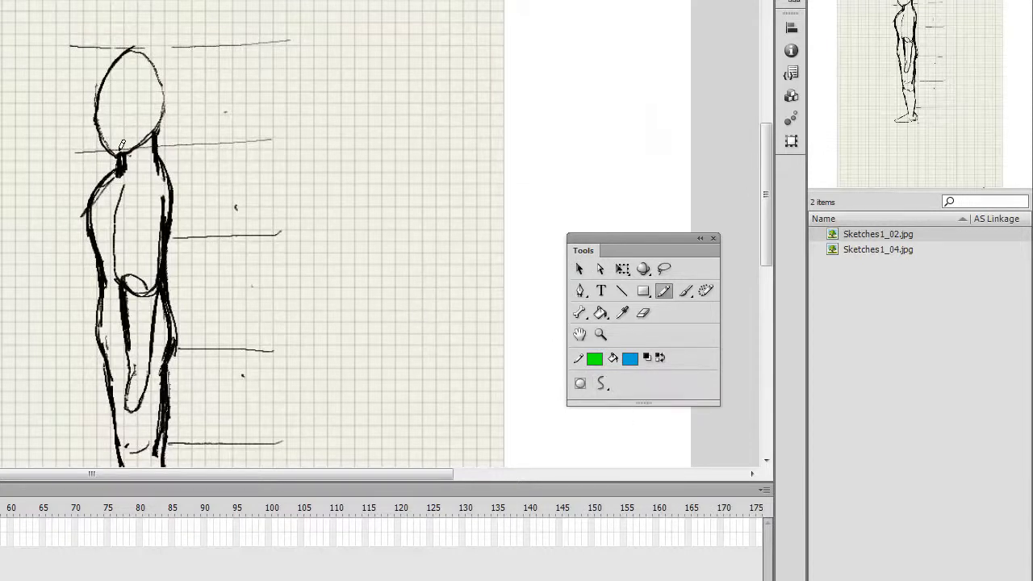
Trace the sketched head with green pencil strokes, undoing the first outline and redrawing it in shorter sections
mouse_move(115, 145)
mouse_down()
mouse_move(100, 94)
mouse_move(118, 61)
mouse_move(155, 57)
mouse_move(167, 109)
mouse_move(153, 133)
mouse_move(120, 148)
mouse_up()
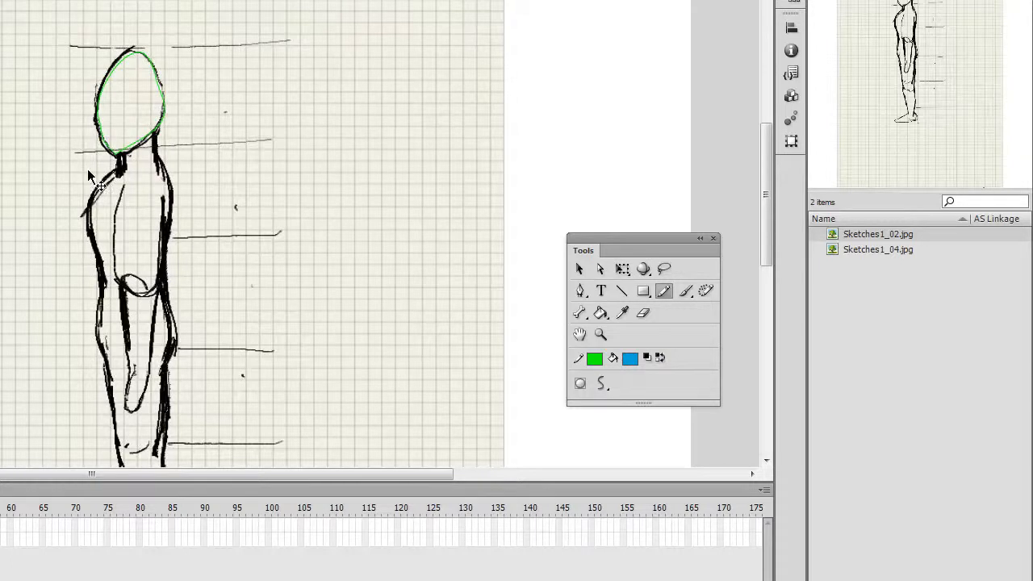
key(ctrl+z)
mouse_move(124, 147)
mouse_down()
mouse_move(98, 121)
mouse_move(100, 84)
mouse_up()
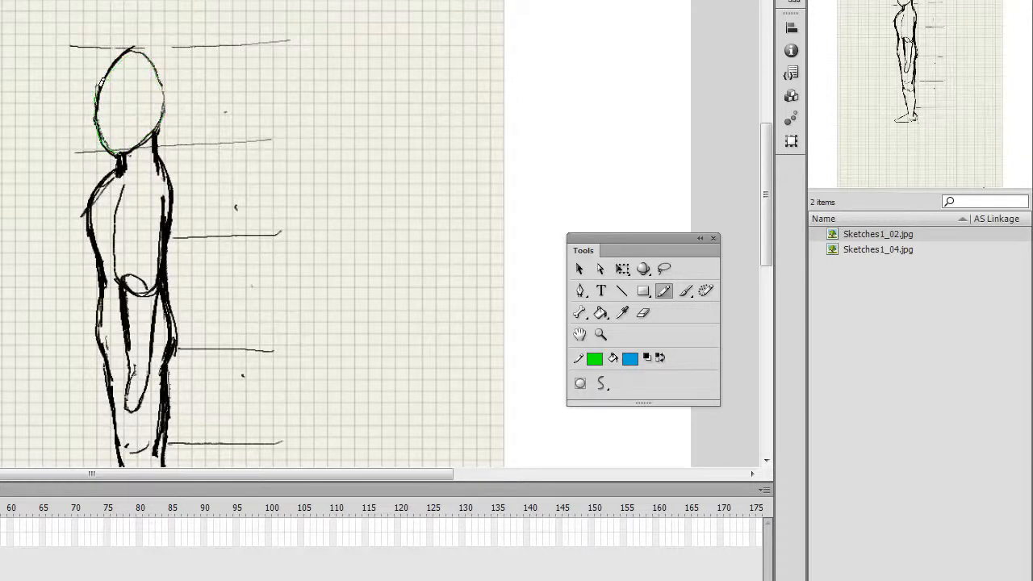
drag(139, 44, 166, 94)
drag(153, 131, 127, 146)
Select the green head outline and convert it to a Graphic symbol named "head1"
click(578, 269)
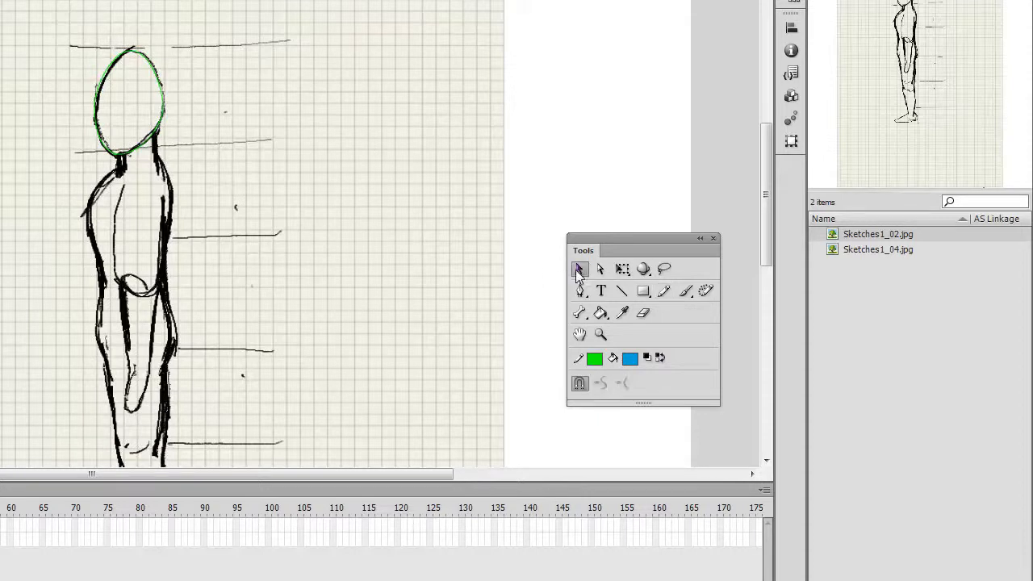
click(116, 58)
right_click(116, 58)
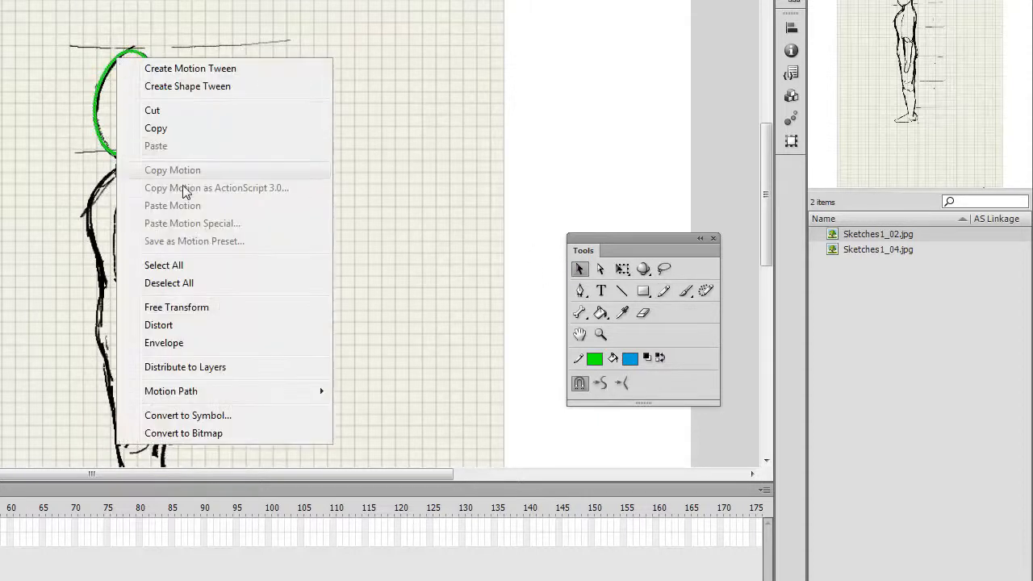
click(210, 413)
click(401, 78)
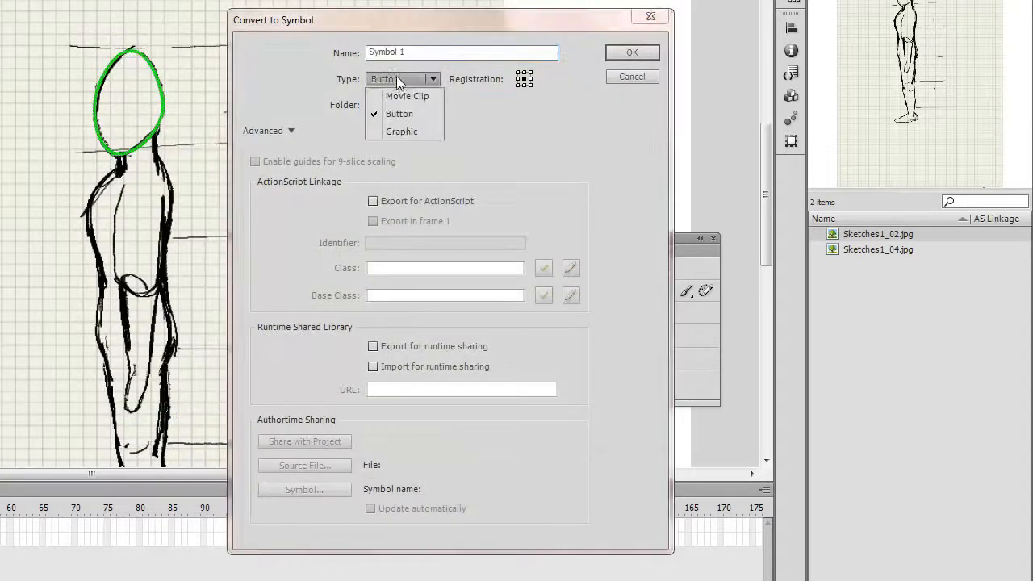
click(392, 130)
drag(395, 53, 332, 23)
text(head1)
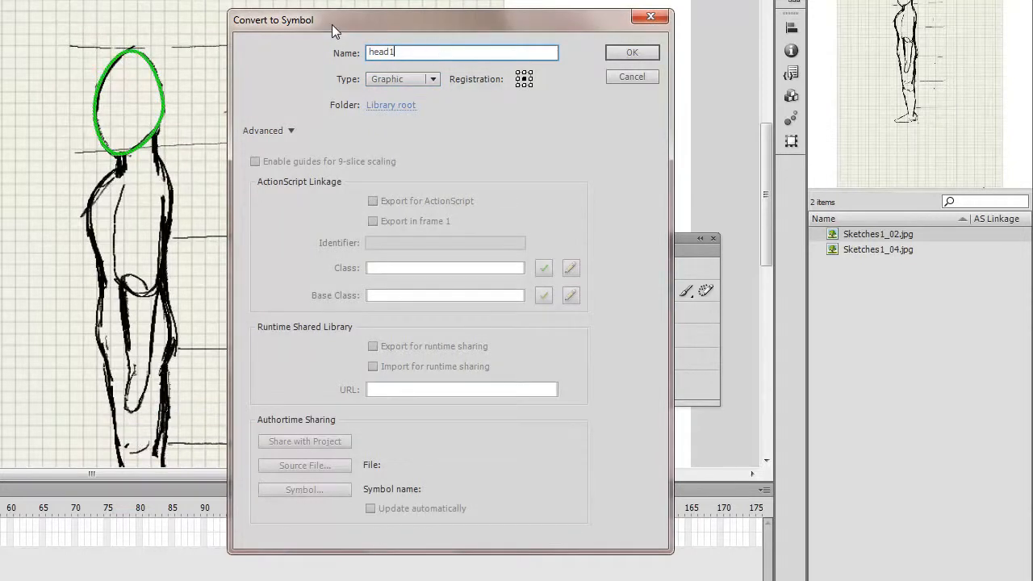
click(651, 53)
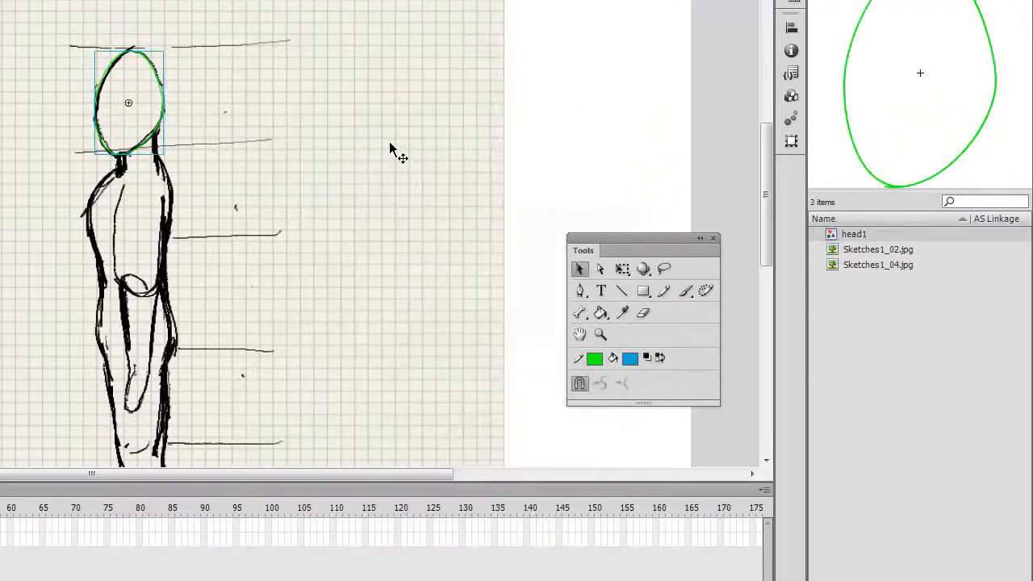
Trace the sketched torso and neck with green pencil strokes, rounding the neck into the head and closing the outline below the hips
click(664, 292)
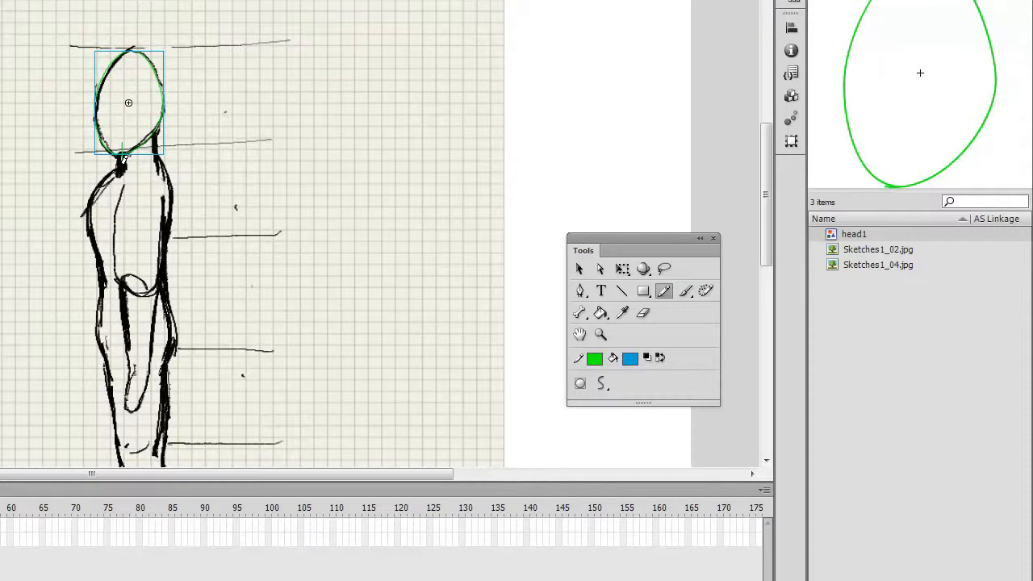
mouse_move(97, 189)
mouse_down()
mouse_move(103, 338)
mouse_move(117, 369)
mouse_move(163, 368)
mouse_move(174, 344)
mouse_move(167, 237)
mouse_up()
mouse_move(175, 197)
mouse_down()
mouse_move(158, 123)
mouse_move(132, 123)
mouse_move(123, 145)
mouse_up()
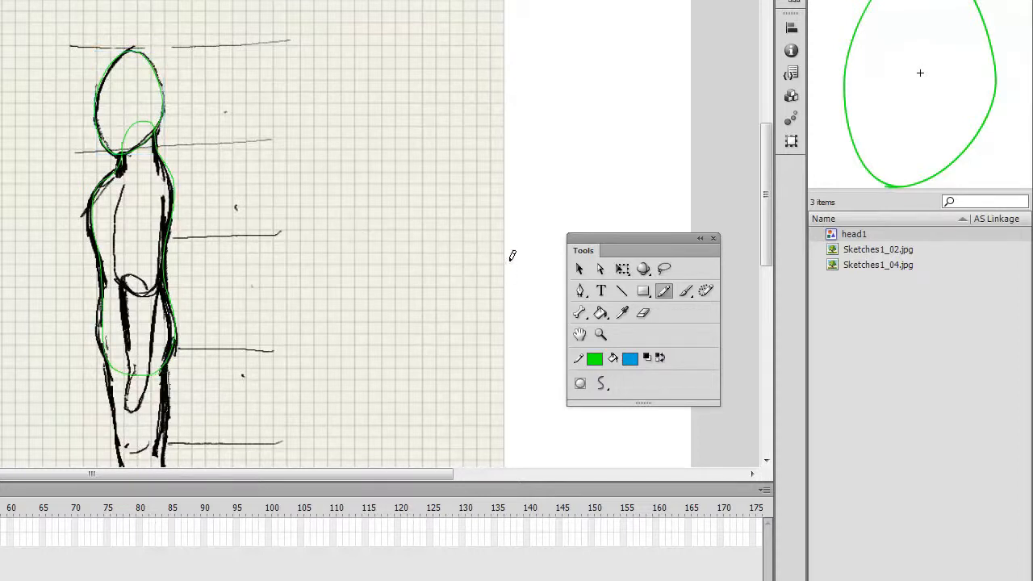
Select the green torso outline and convert it to a Graphic symbol named "torso1"
click(579, 269)
double_click(163, 165)
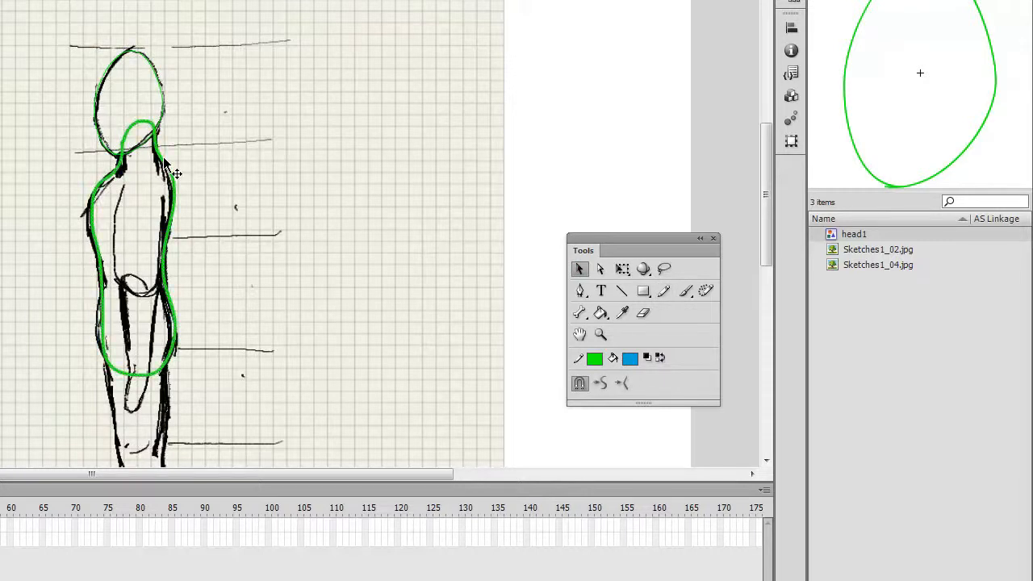
right_click(164, 165)
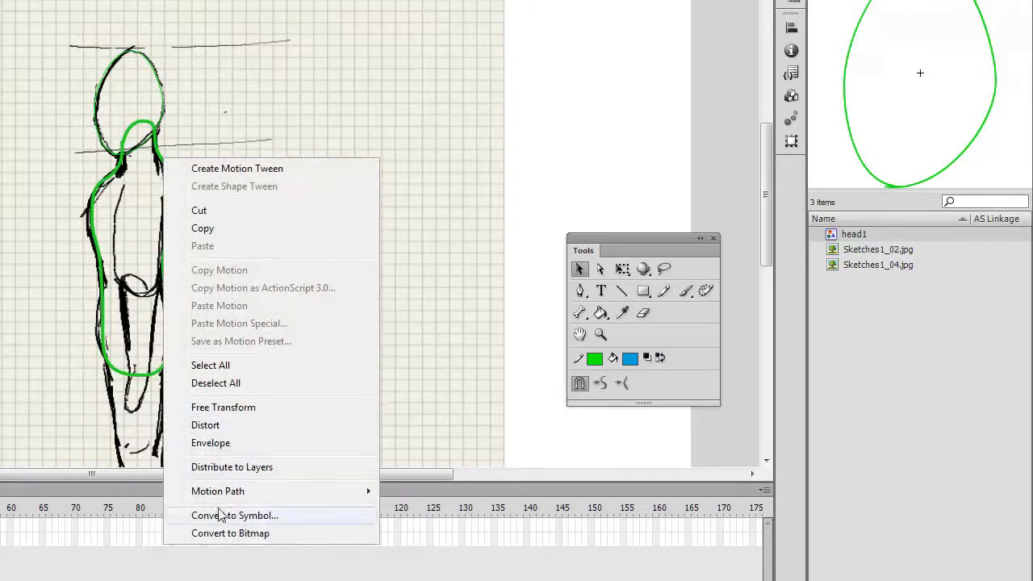
click(222, 520)
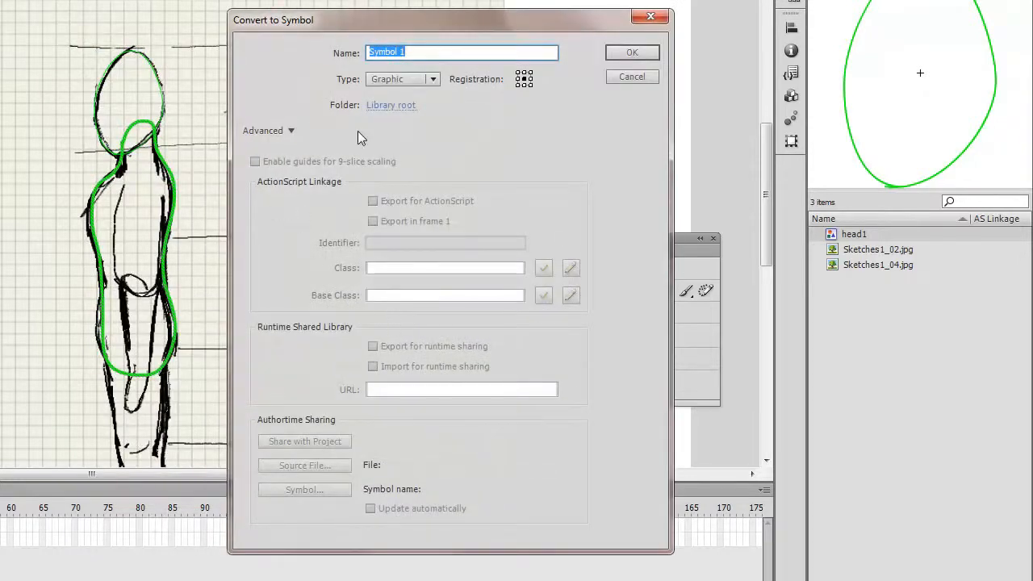
text(torso1)
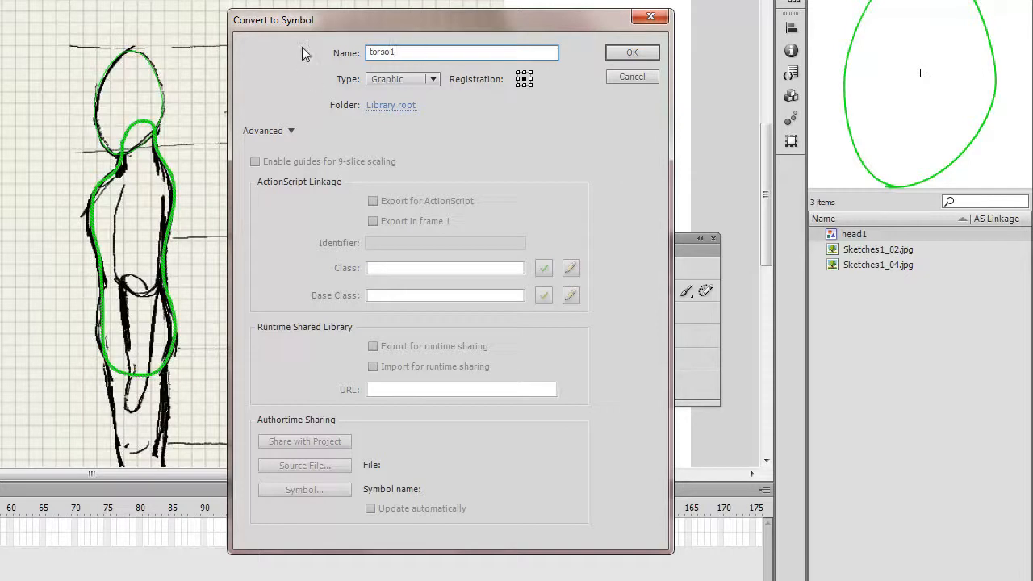
click(628, 52)
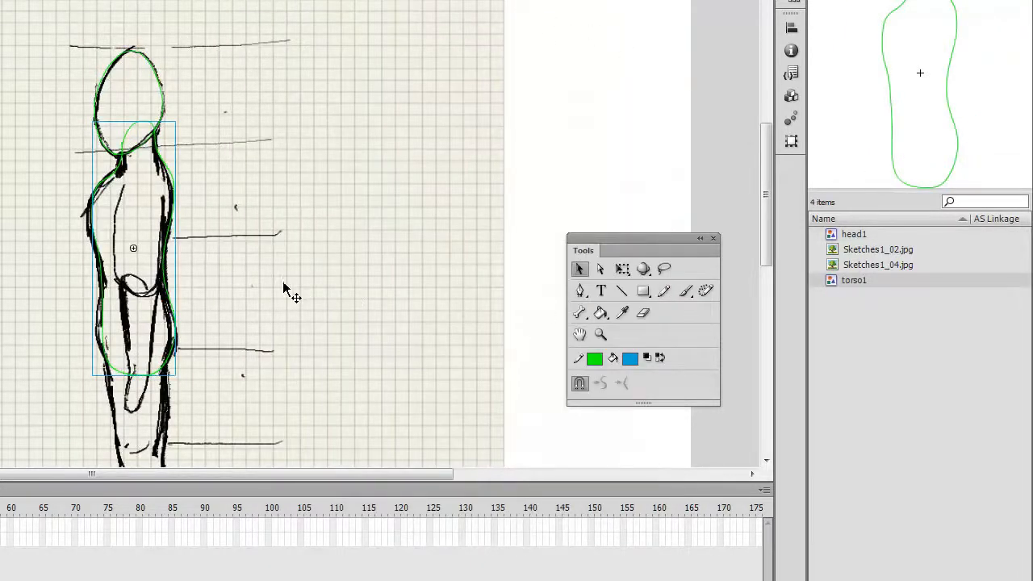
Trace the sketched upper leg with a green pencil stroke from inside the hips down to the knee
drag(765, 153, 762, 198)
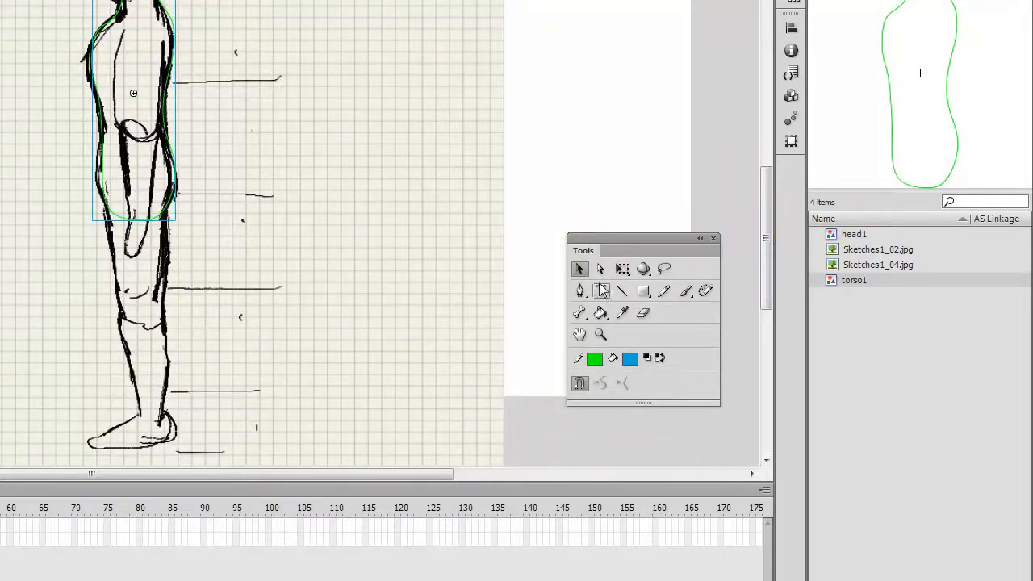
click(663, 292)
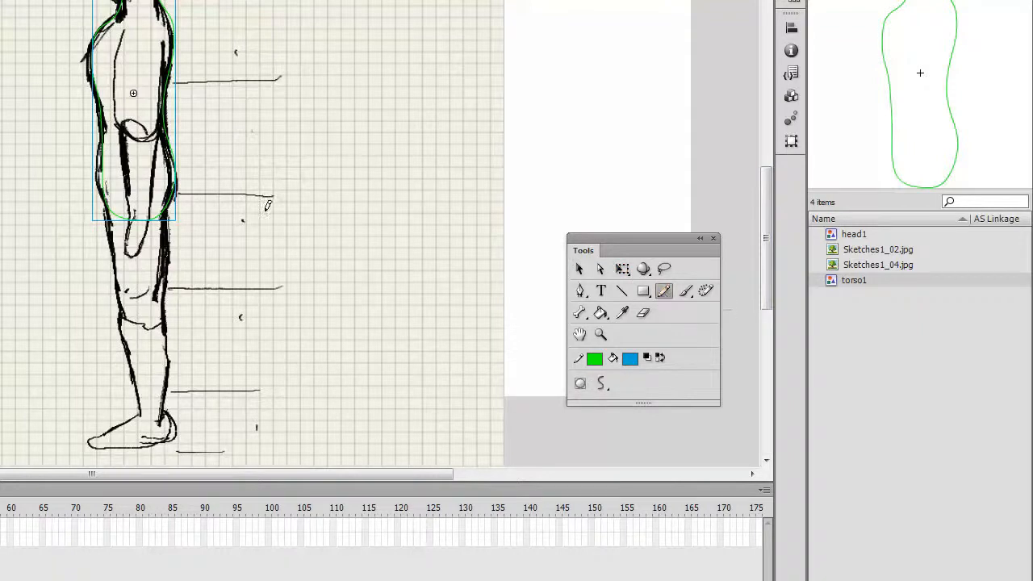
mouse_move(110, 190)
mouse_down()
mouse_move(124, 311)
mouse_move(154, 329)
mouse_move(174, 190)
mouse_move(158, 171)
mouse_move(125, 173)
mouse_move(109, 194)
mouse_move(113, 212)
mouse_up()
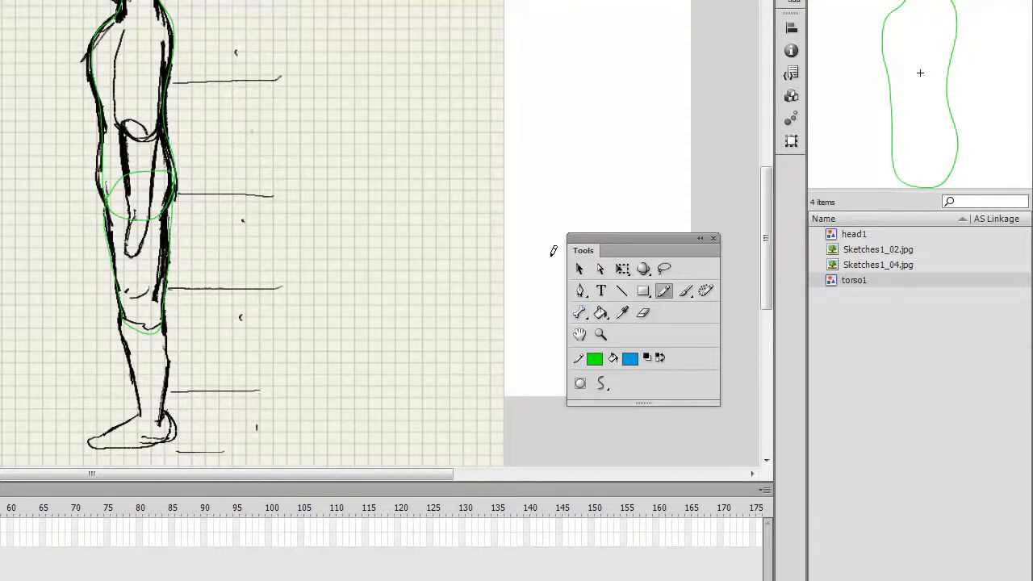
Select the green upper leg outline and convert it to a Graphic symbol named "upperLeg1"
click(578, 270)
click(157, 173)
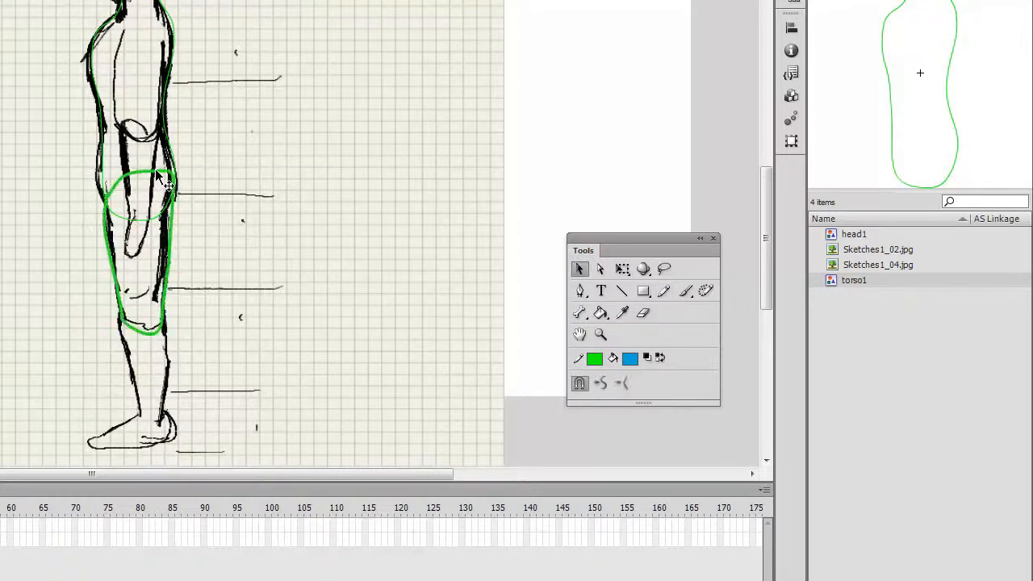
right_click(156, 171)
click(226, 527)
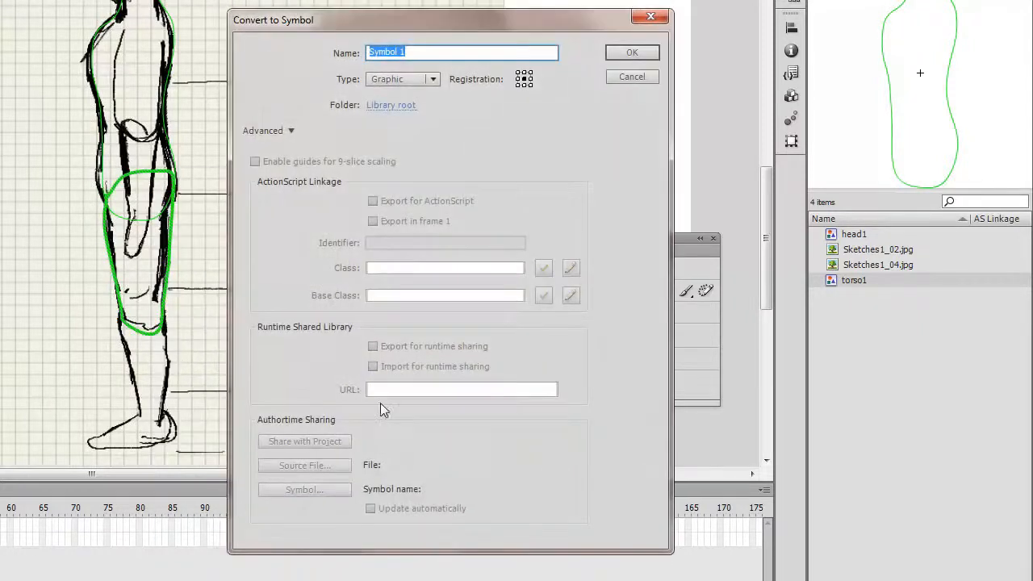
text(upperLeg1)
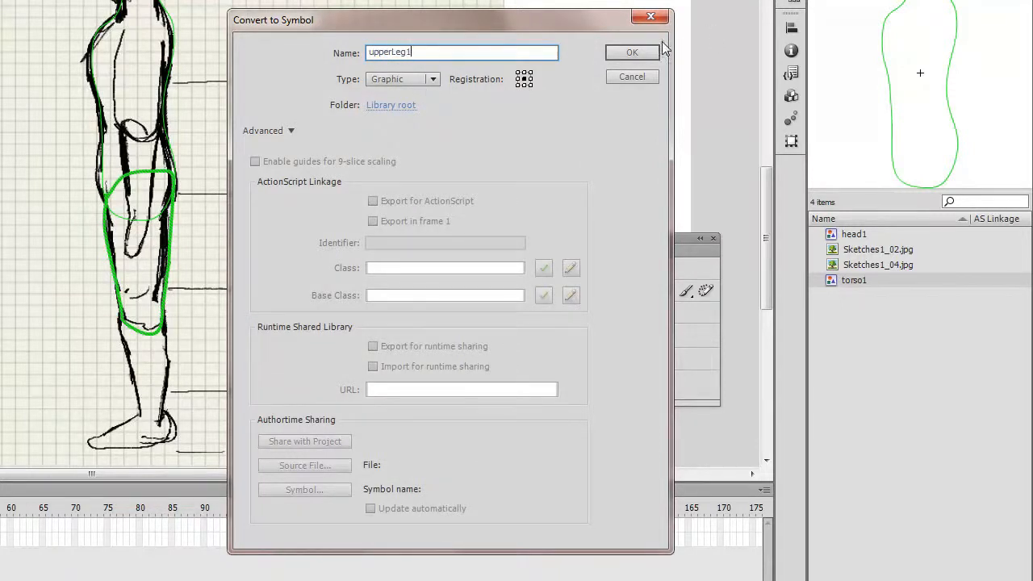
click(632, 52)
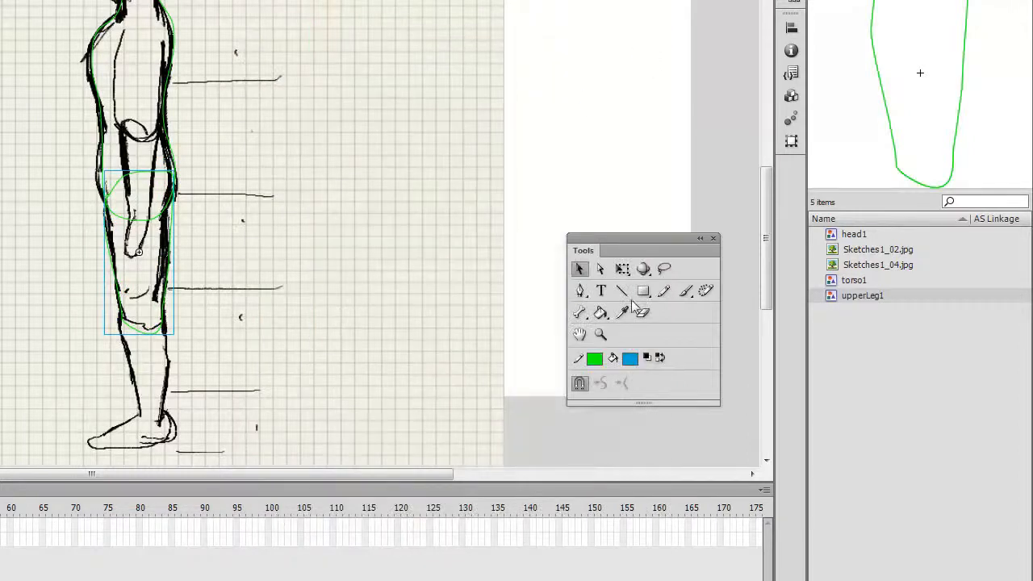
Trace the sketched lower leg from knee to ankle in green pencil and convert the outline to a Graphic symbol named "lowerLeg"
click(664, 290)
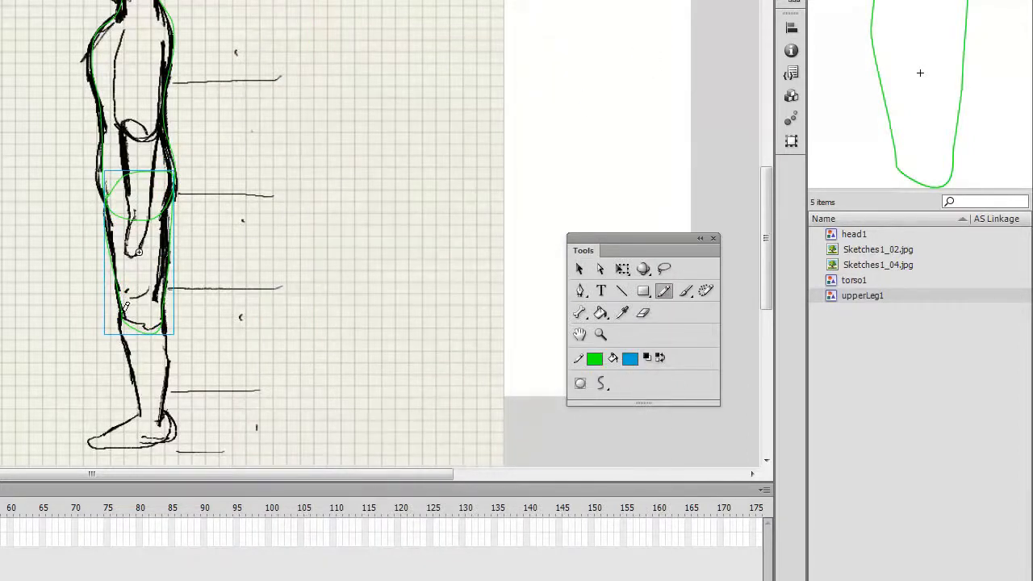
mouse_move(129, 304)
mouse_down()
mouse_move(126, 341)
mouse_move(153, 426)
mouse_move(172, 347)
mouse_move(161, 311)
mouse_move(128, 307)
mouse_up()
click(579, 268)
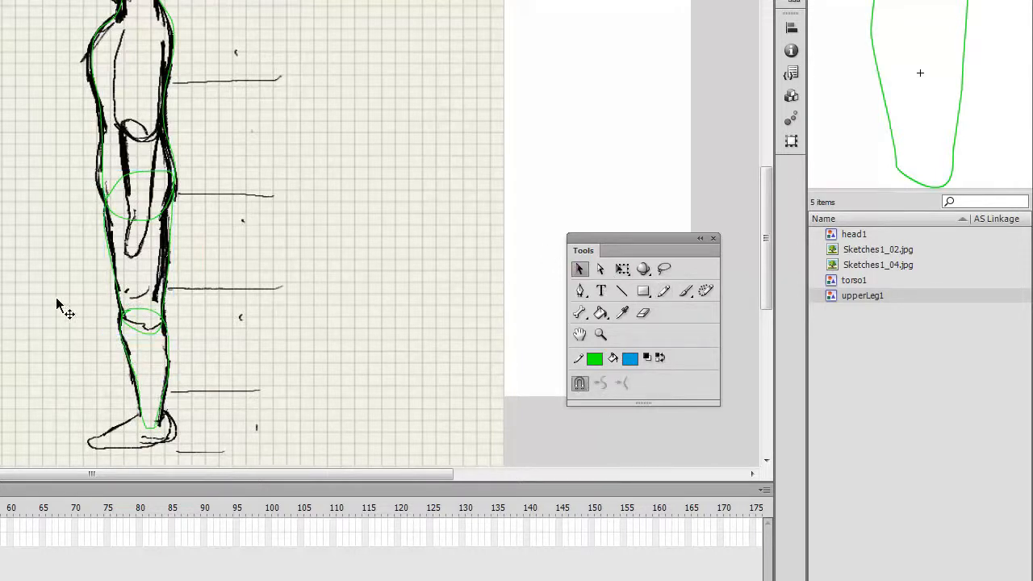
click(138, 307)
right_click(138, 307)
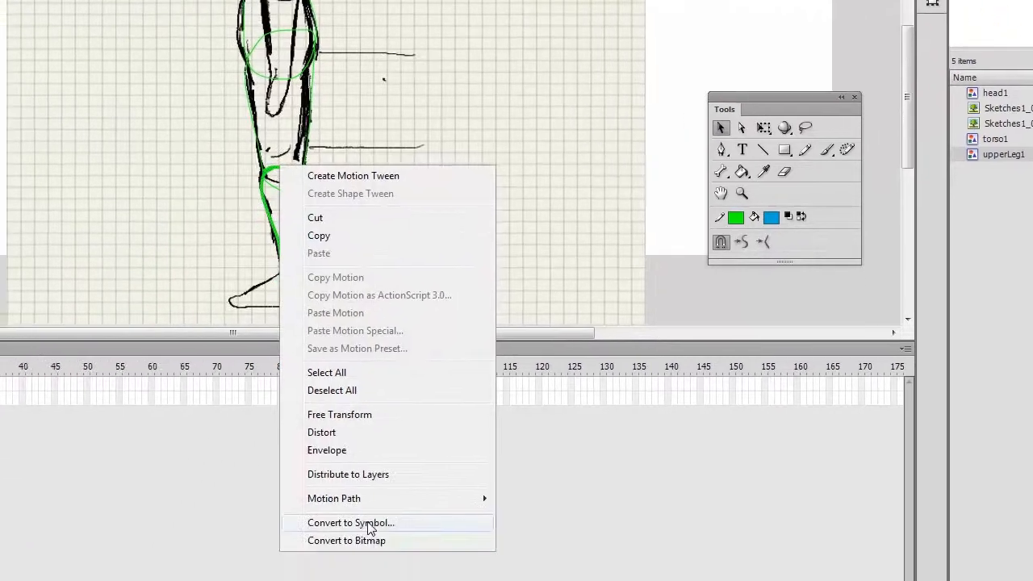
click(214, 580)
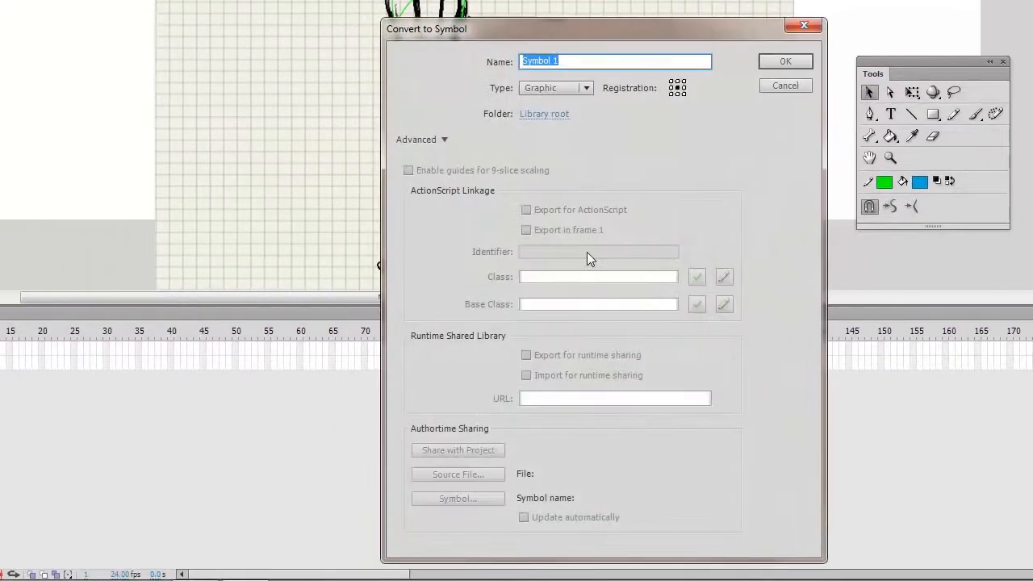
text(lowerLeg)
click(773, 63)
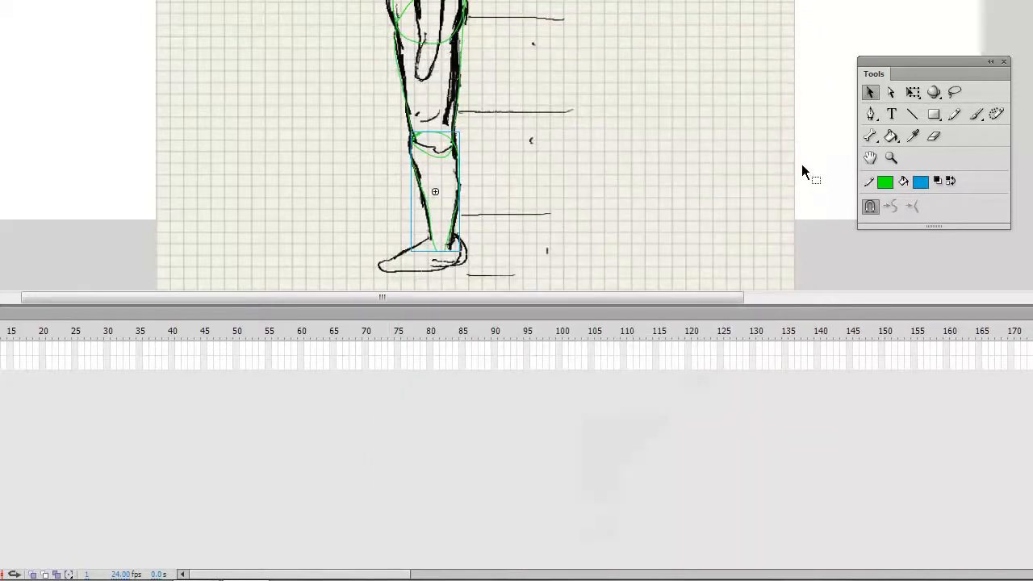
Trace the sketched foot and ankle in green pencil and convert the outline to a Graphic symbol named "foot1"
click(955, 115)
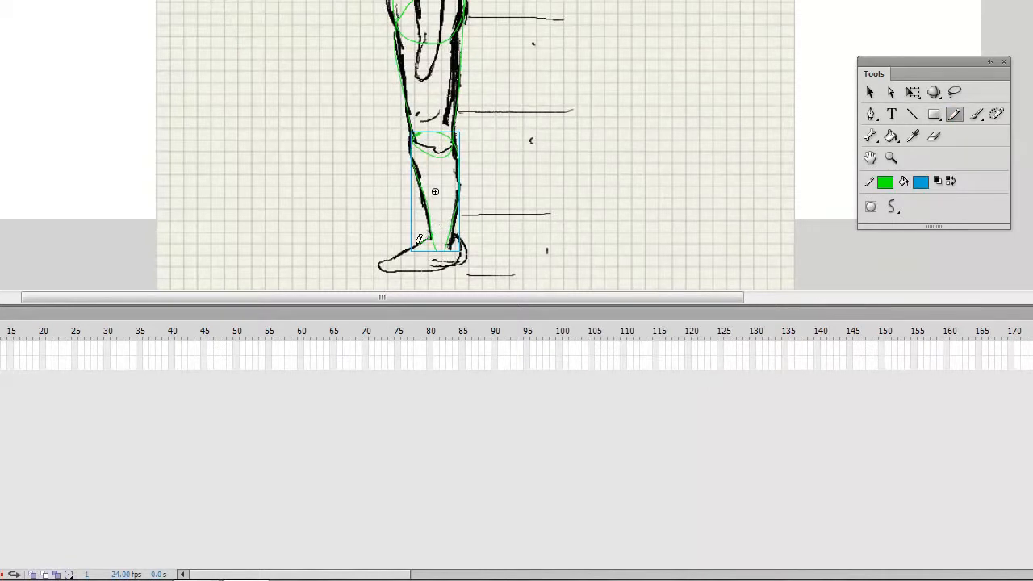
drag(393, 258, 450, 253)
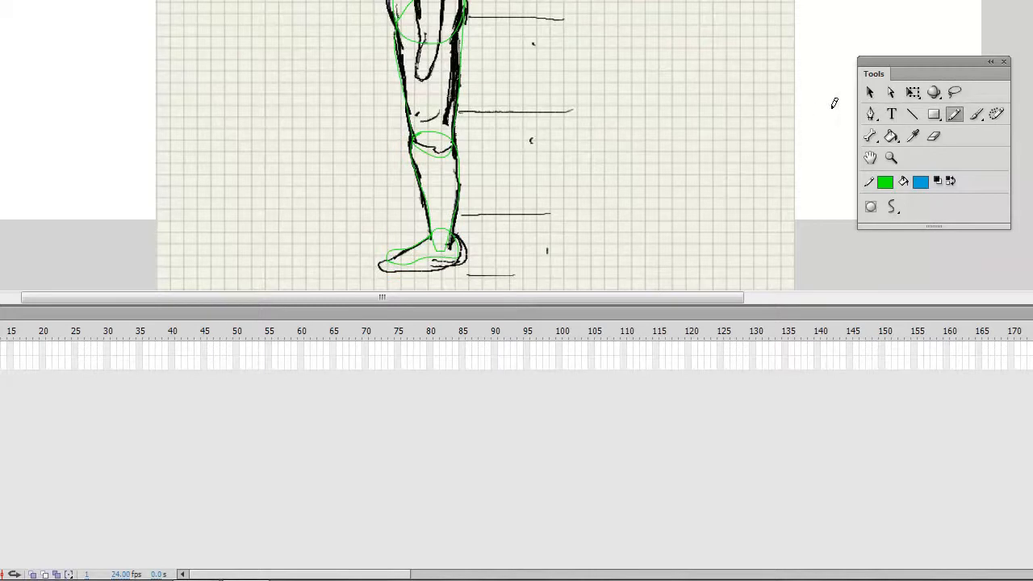
click(870, 92)
double_click(402, 249)
right_click(401, 250)
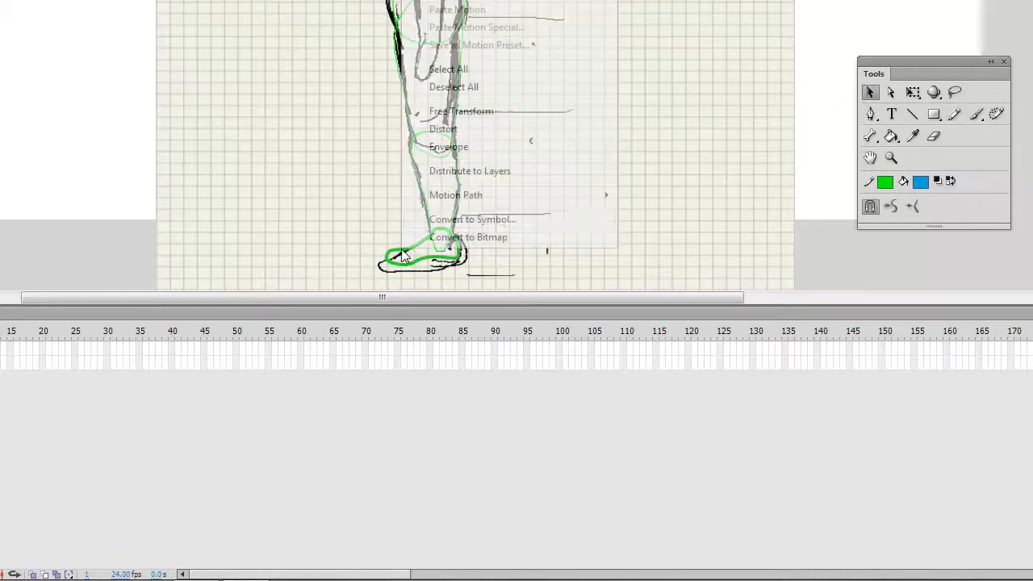
click(508, 216)
text(foot1)
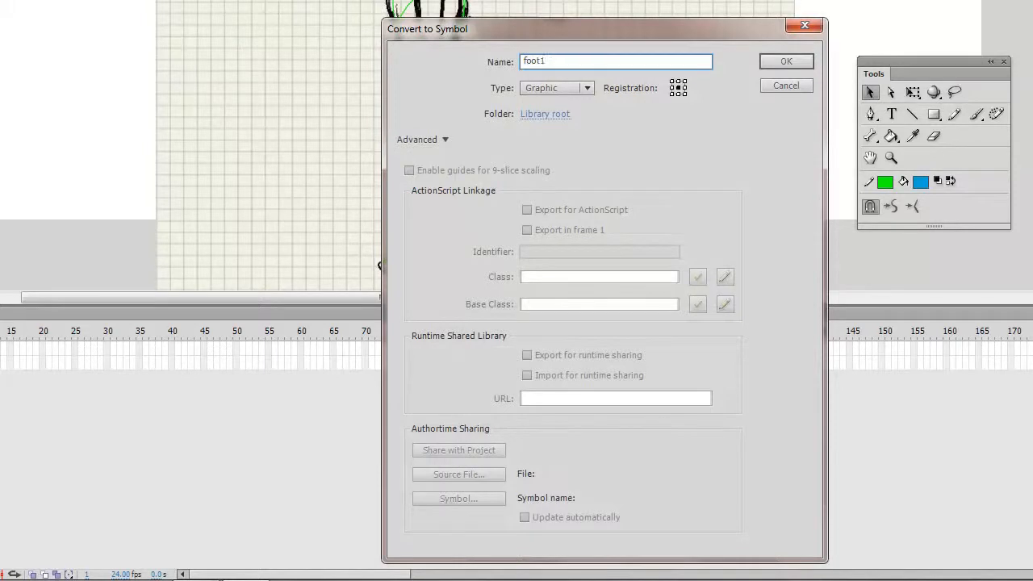
click(772, 66)
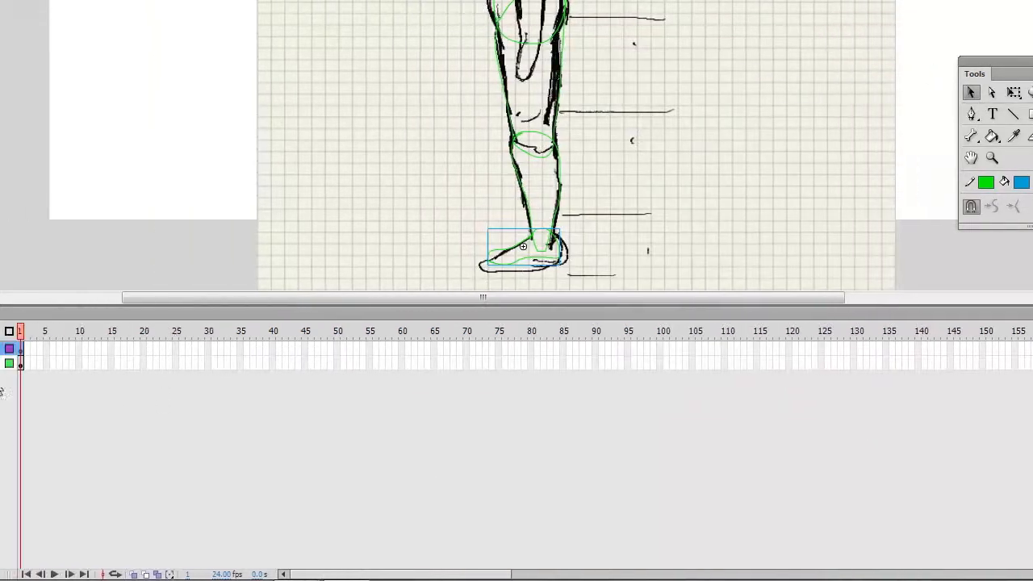
Hide the sketch layer and convert all the traced body parts together to a Movie Clip symbol named "Man"
click(103, 363)
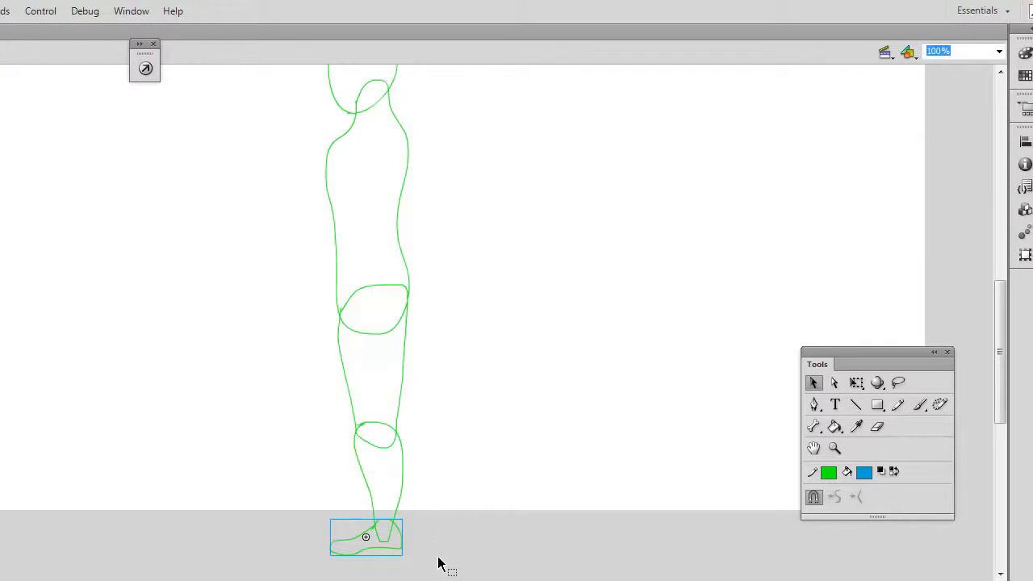
drag(419, 568, 282, 49)
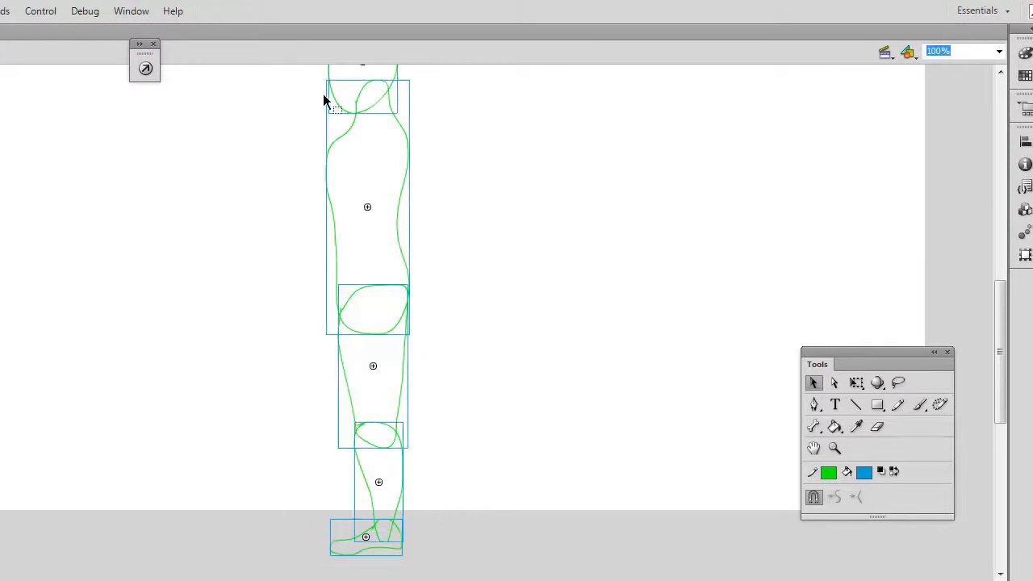
right_click(359, 103)
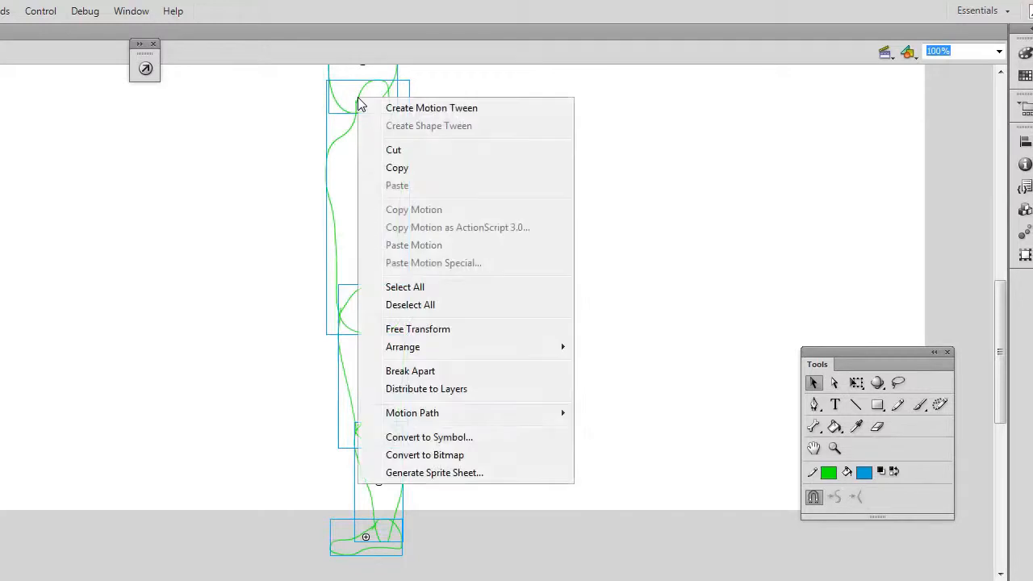
click(441, 438)
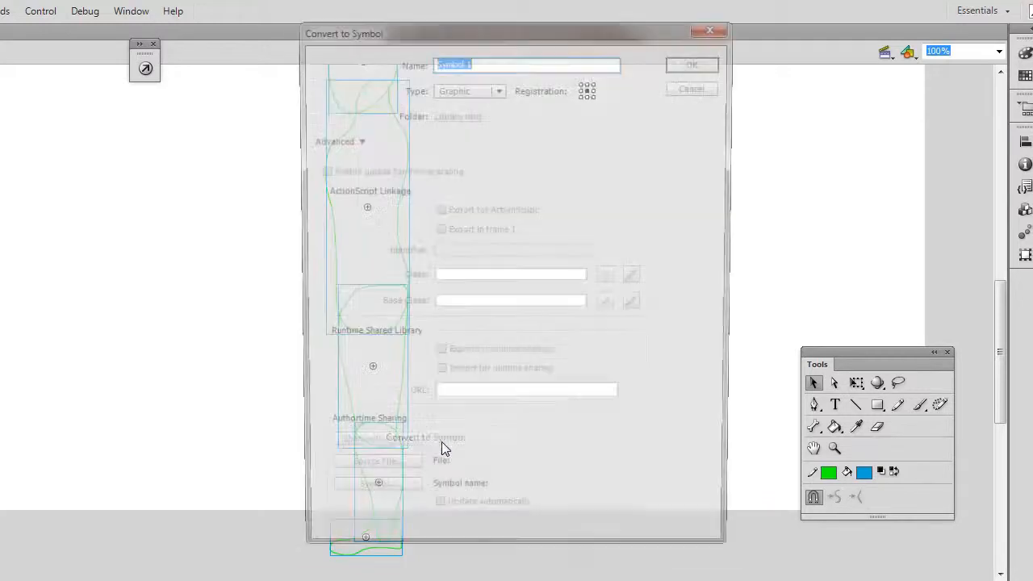
click(454, 89)
click(456, 105)
drag(477, 61, 408, 60)
text(Man)
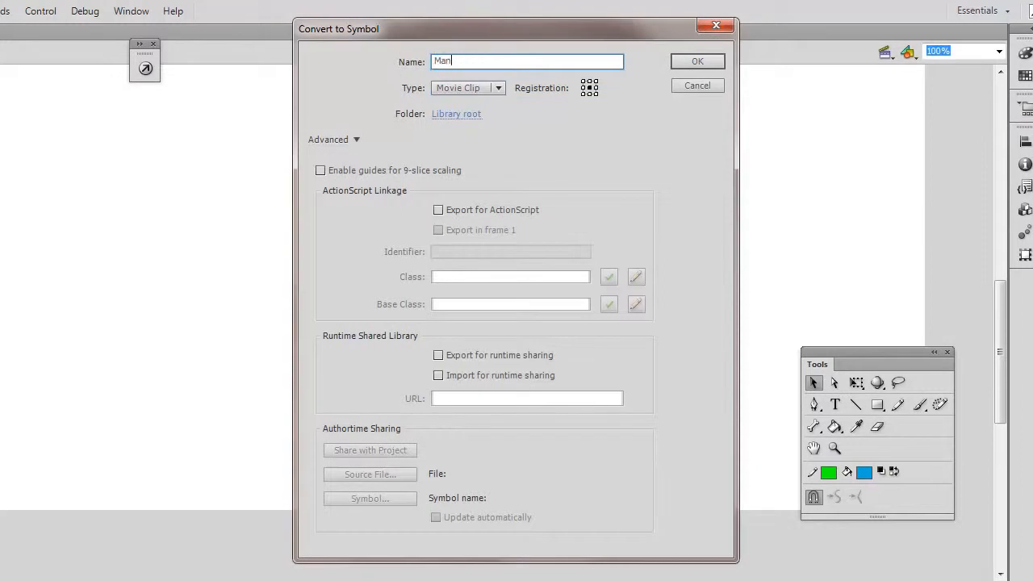
click(682, 62)
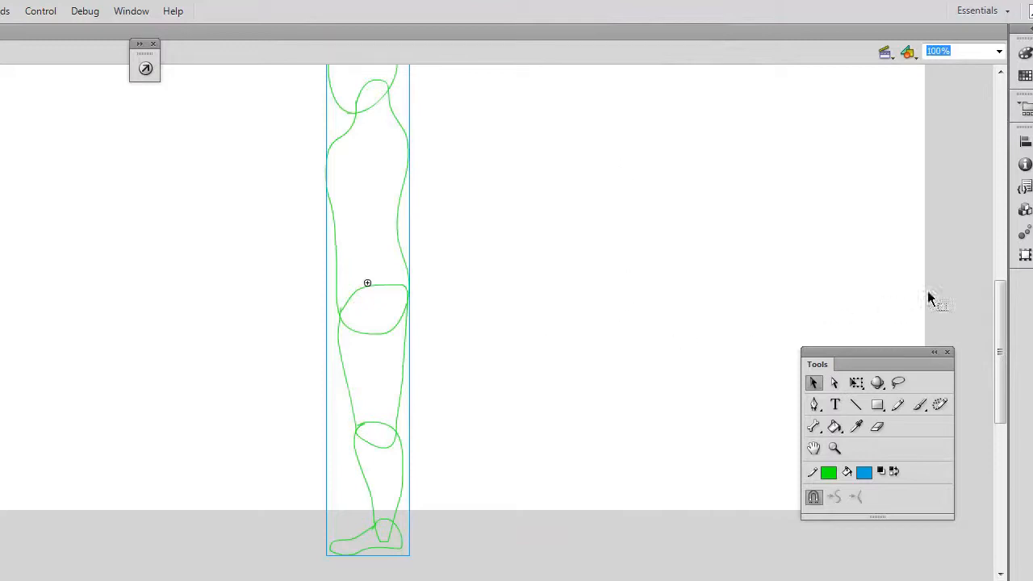
Open the Man movie clip for editing in place and deselect its body parts
drag(999, 297, 999, 268)
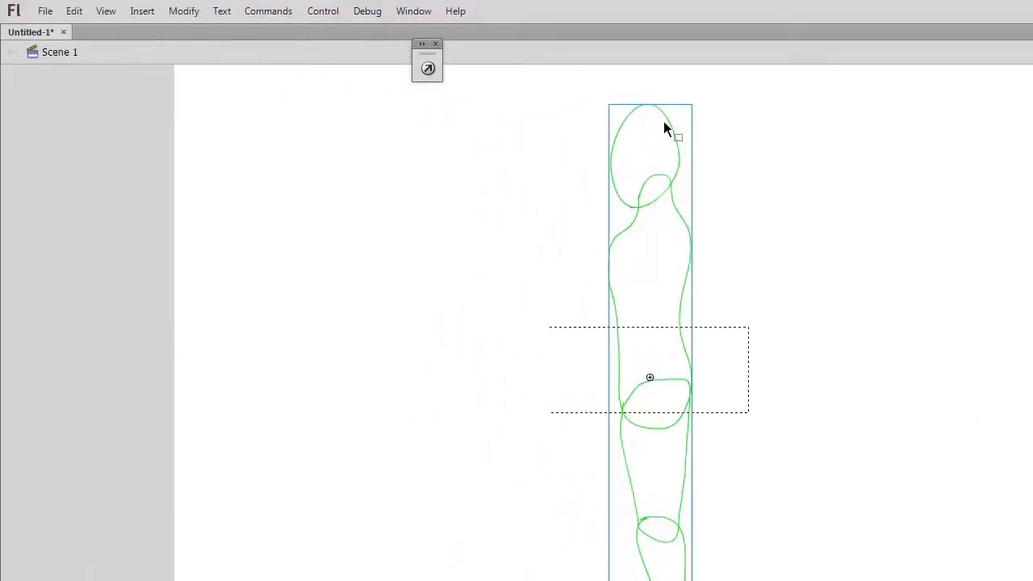
double_click(670, 125)
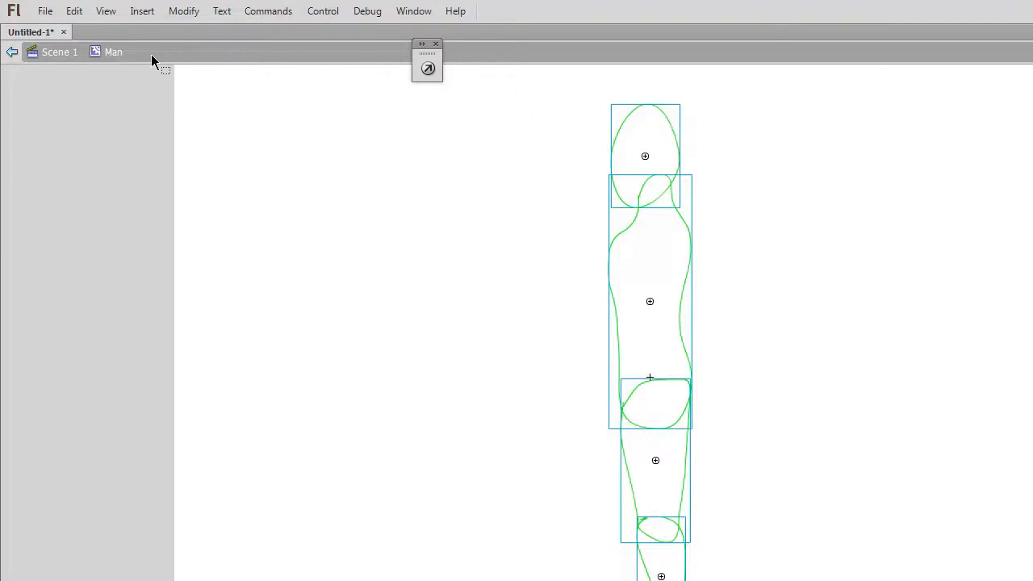
click(712, 142)
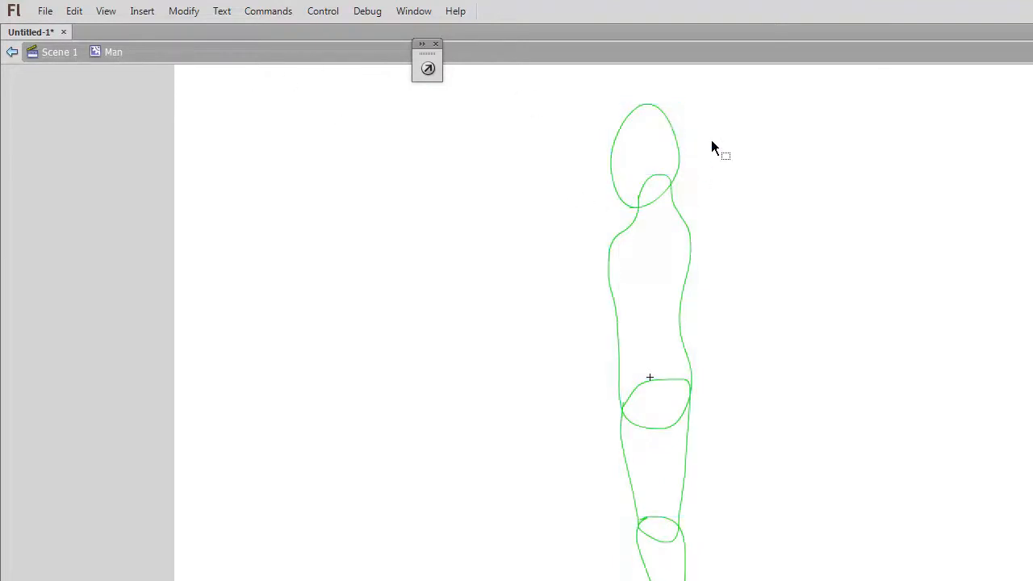
Open the head symbol for editing, recolour its outline dark grey and set the fill colour to light peach
double_click(677, 147)
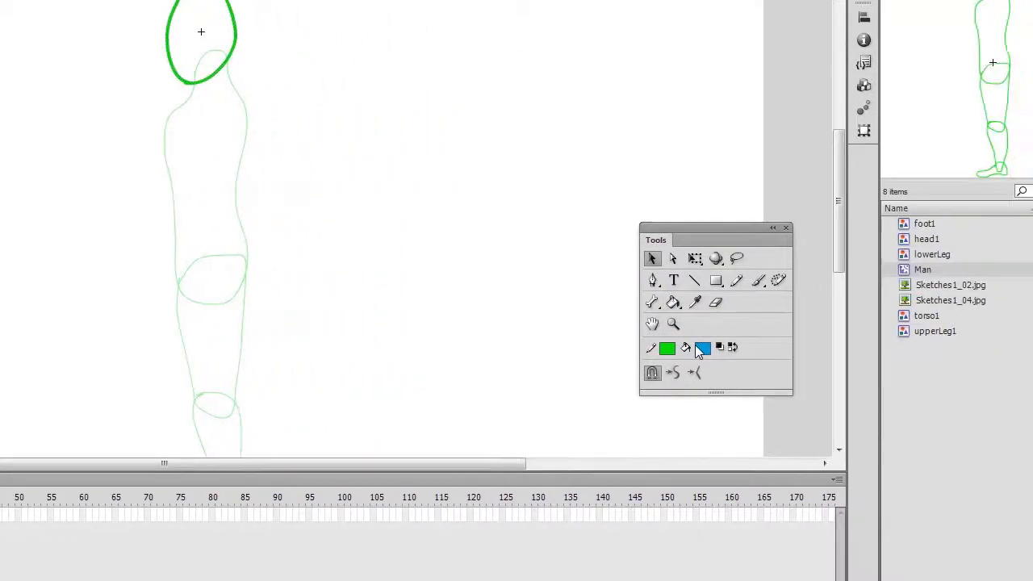
click(593, 346)
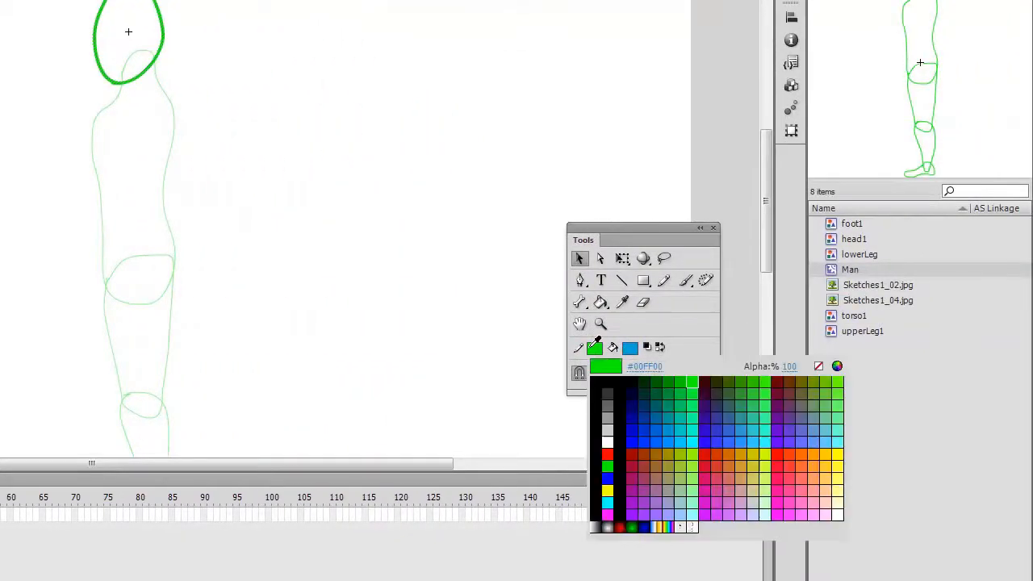
click(611, 385)
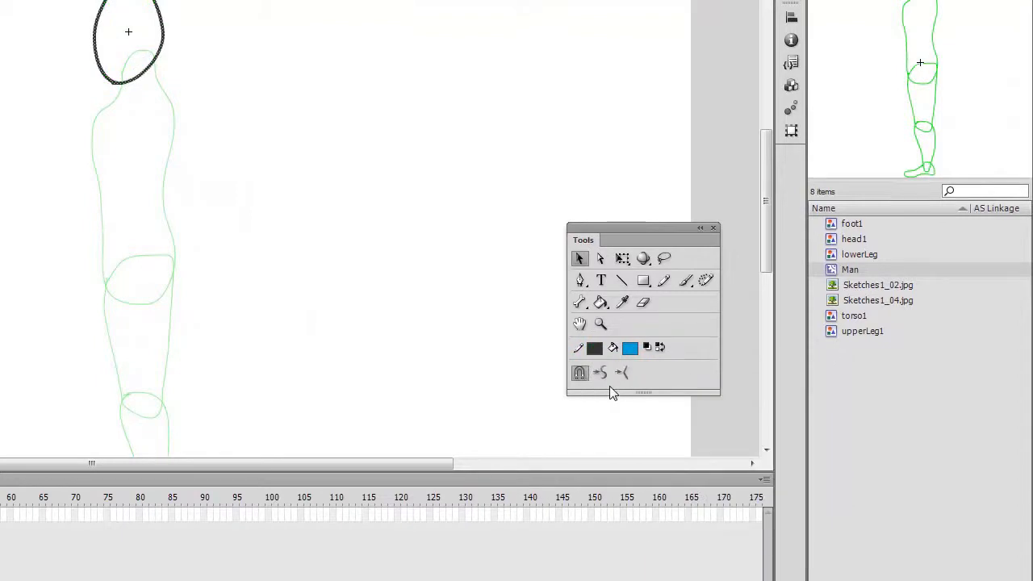
click(630, 347)
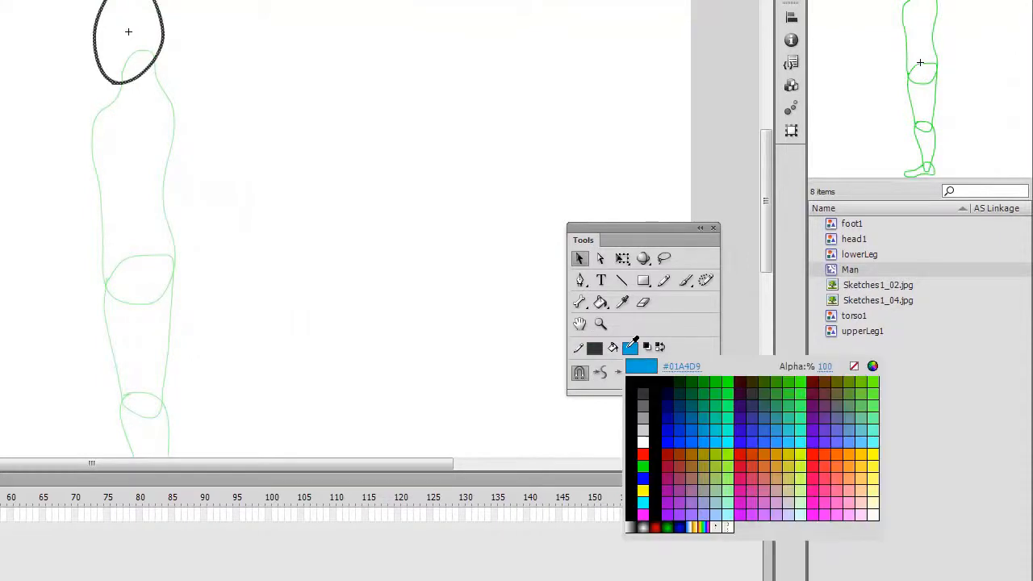
click(867, 486)
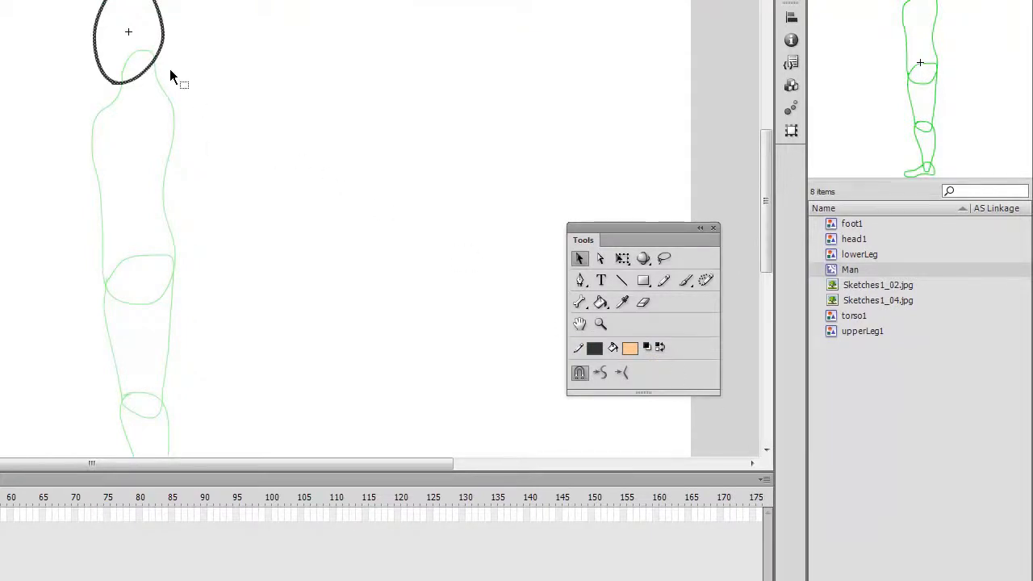
Close the gap at the base of the head outline with a short pencil stroke and delete the overhanging line ends
key(ctrl+equal)
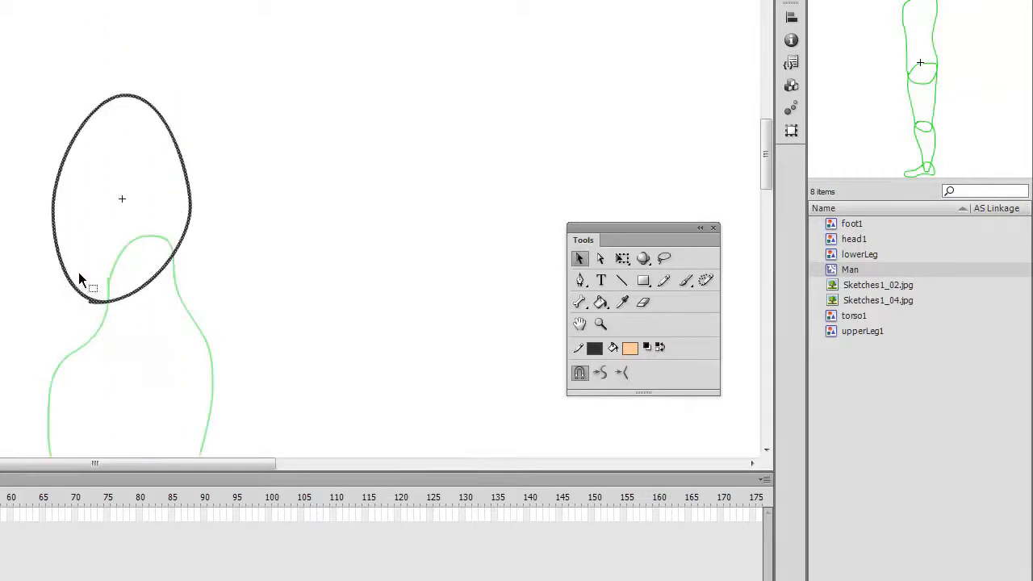
key(ctrl+equal)
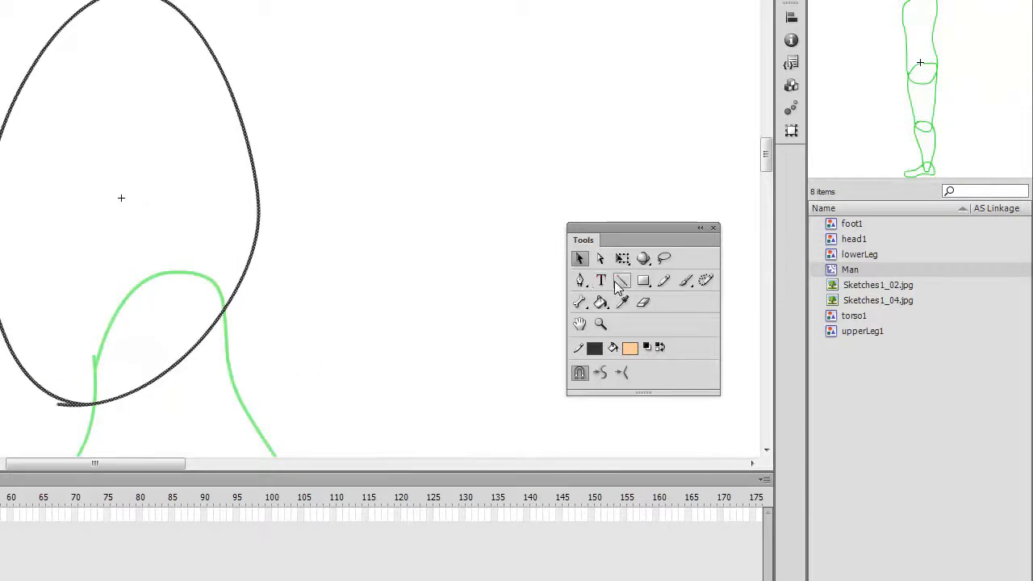
click(662, 281)
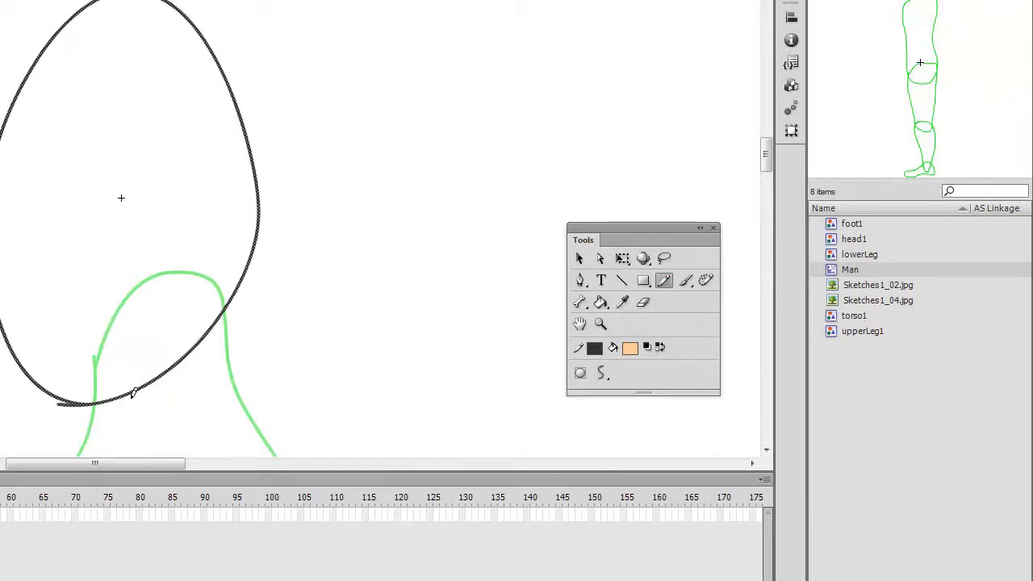
drag(77, 399, 127, 396)
click(579, 258)
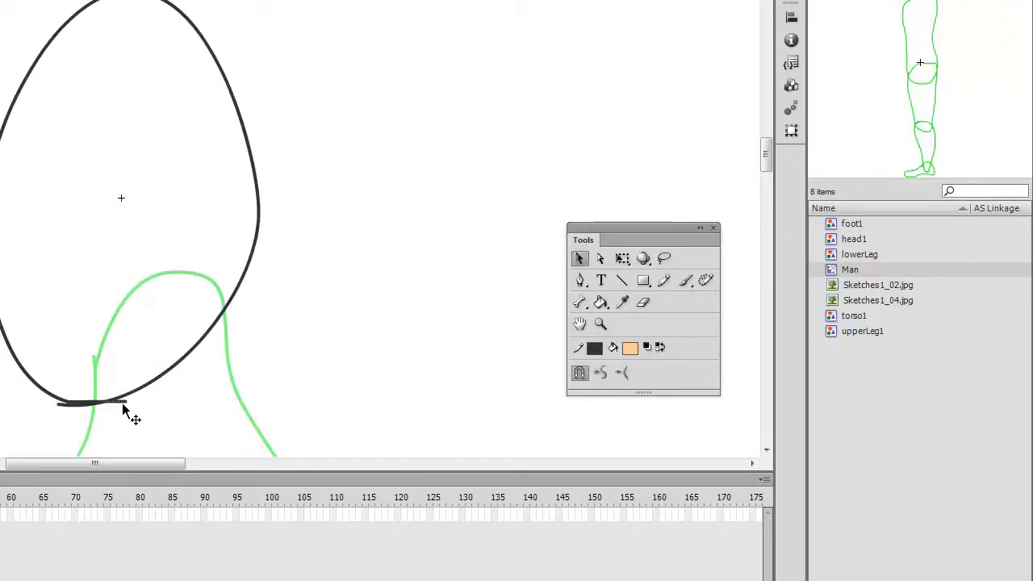
drag(123, 404, 91, 412)
click(65, 404)
key(Delete)
click(90, 401)
double_click(131, 401)
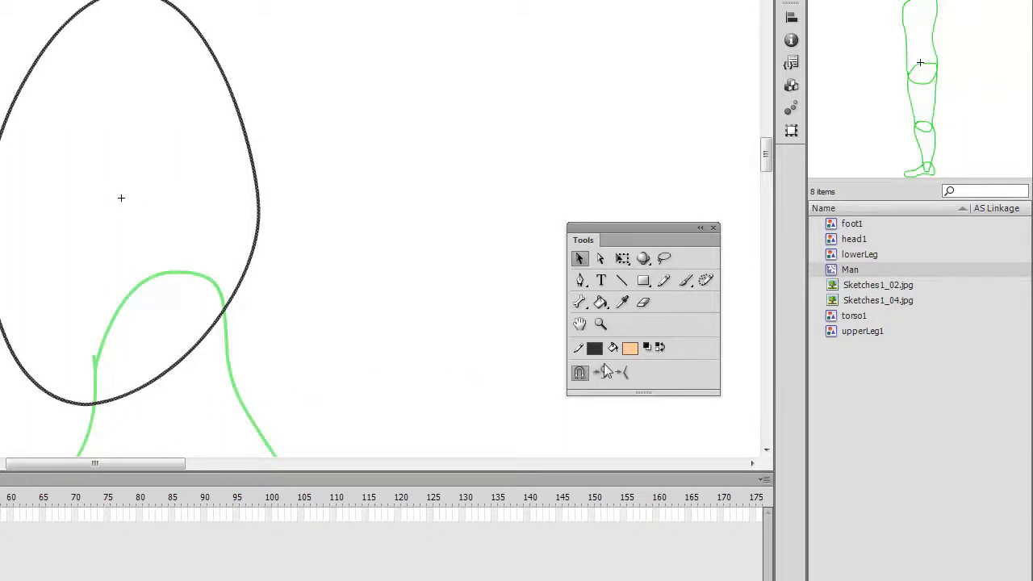
Fill the closed head outline with the light peach colour and select the fill
click(601, 302)
click(37, 188)
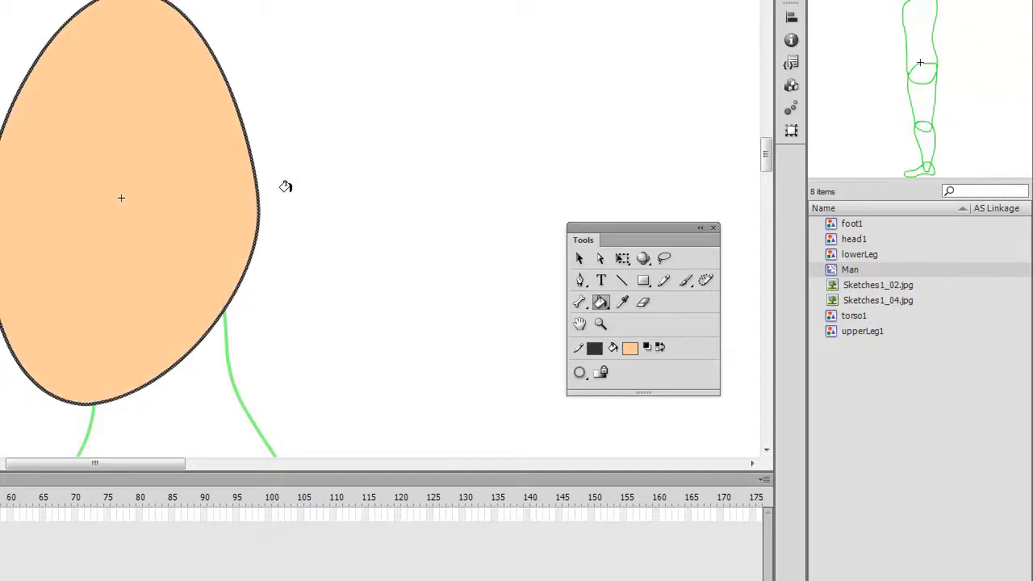
click(578, 259)
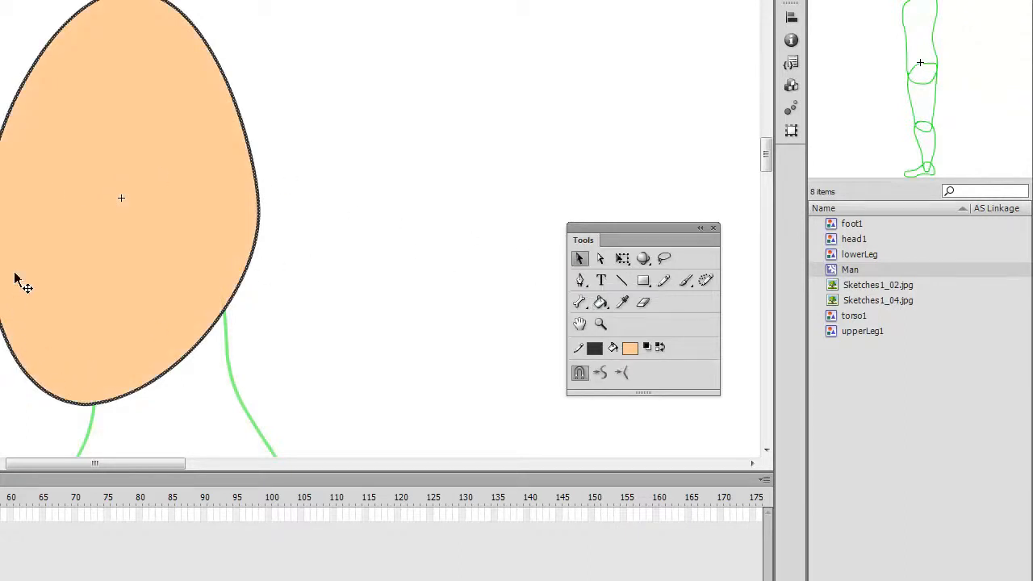
click(41, 231)
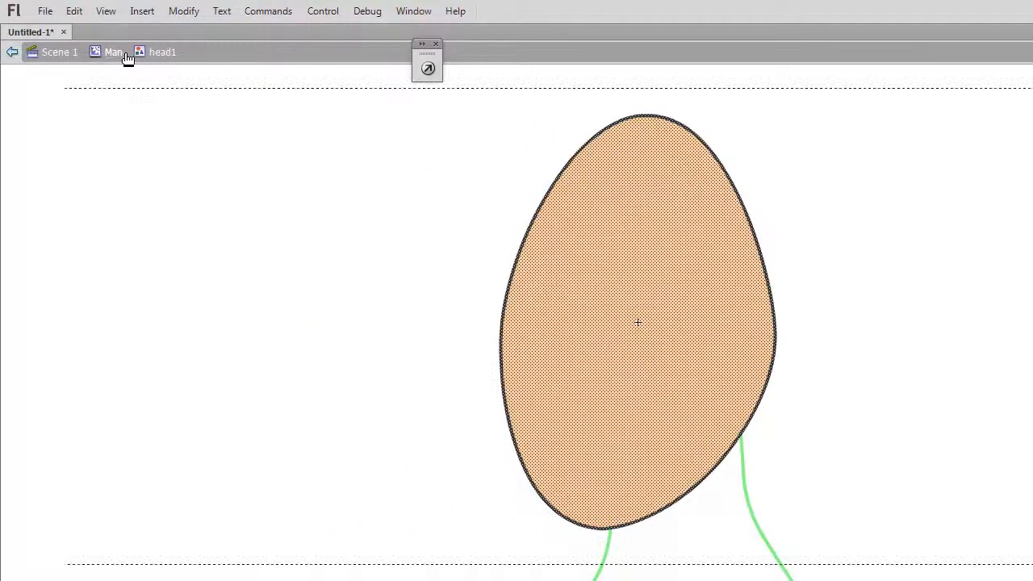
Return to the Man clip, cut the head and paste it in place on a new layer named "head"
click(112, 57)
right_click(641, 296)
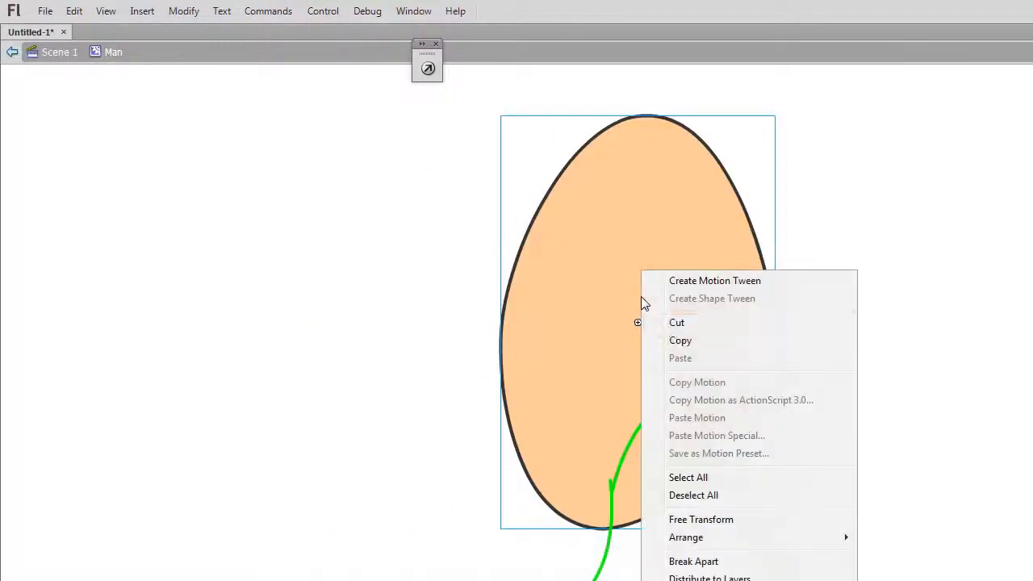
click(674, 323)
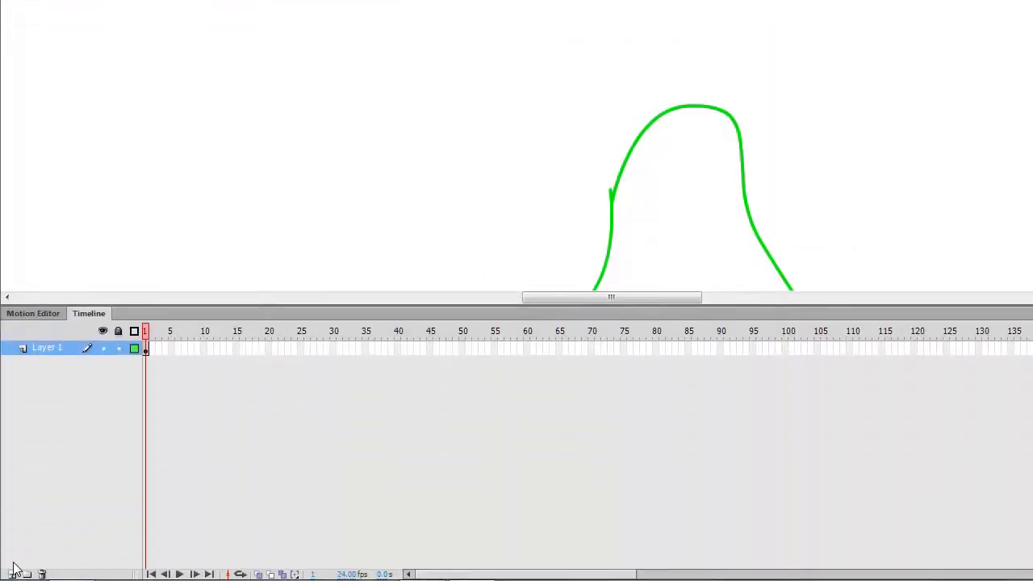
click(12, 573)
double_click(62, 348)
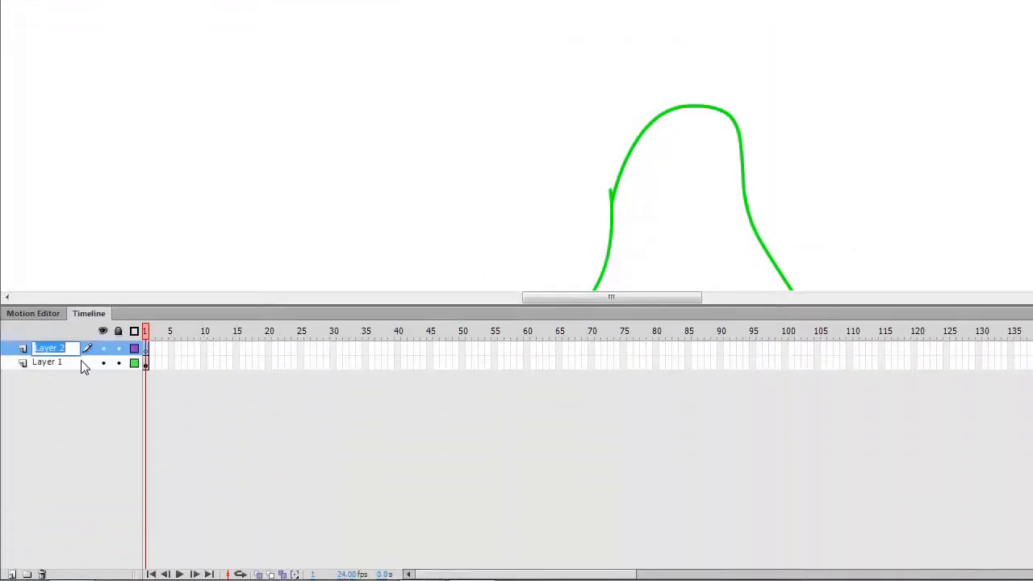
text(head)
key(Return)
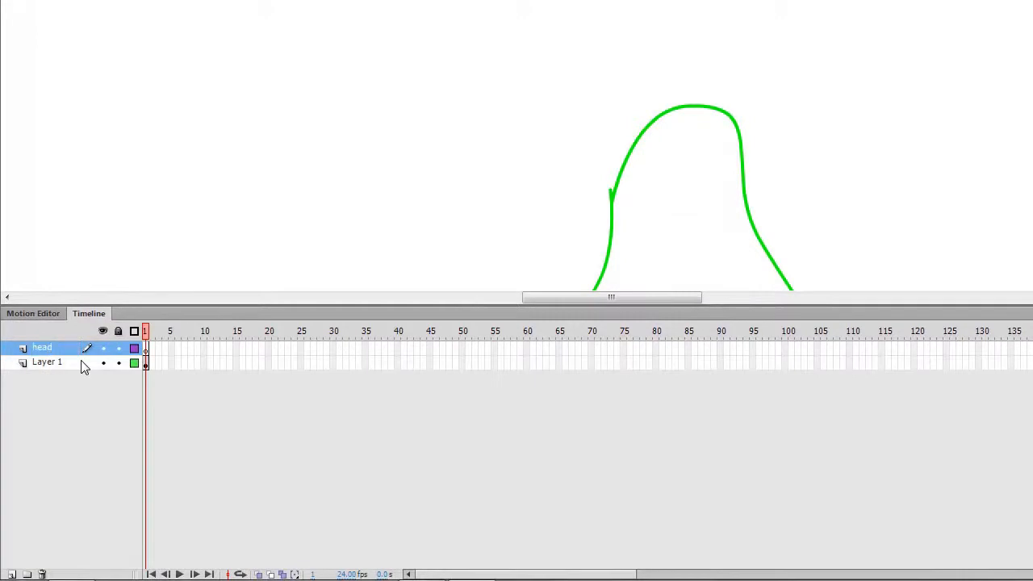
right_click(433, 85)
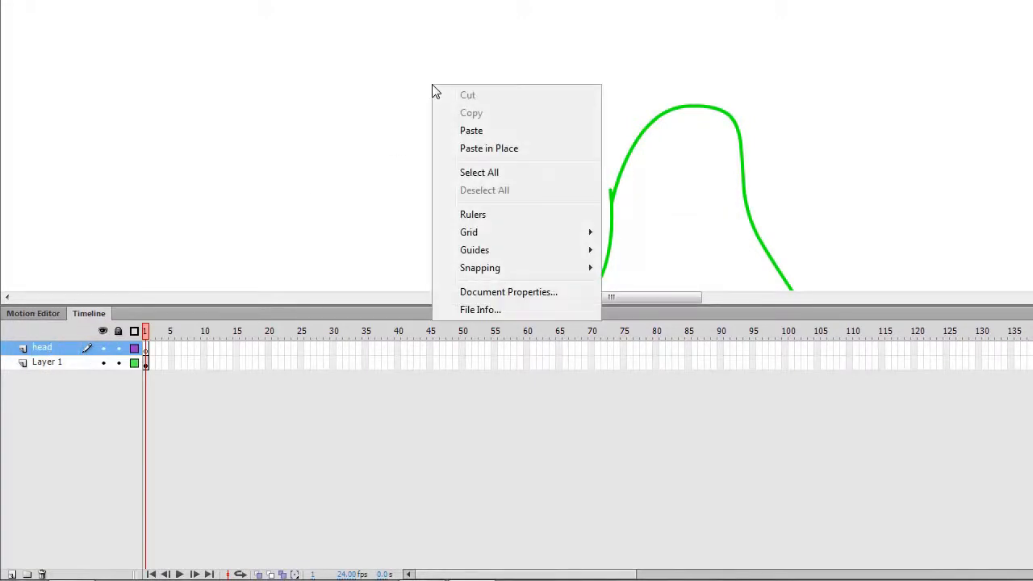
click(482, 150)
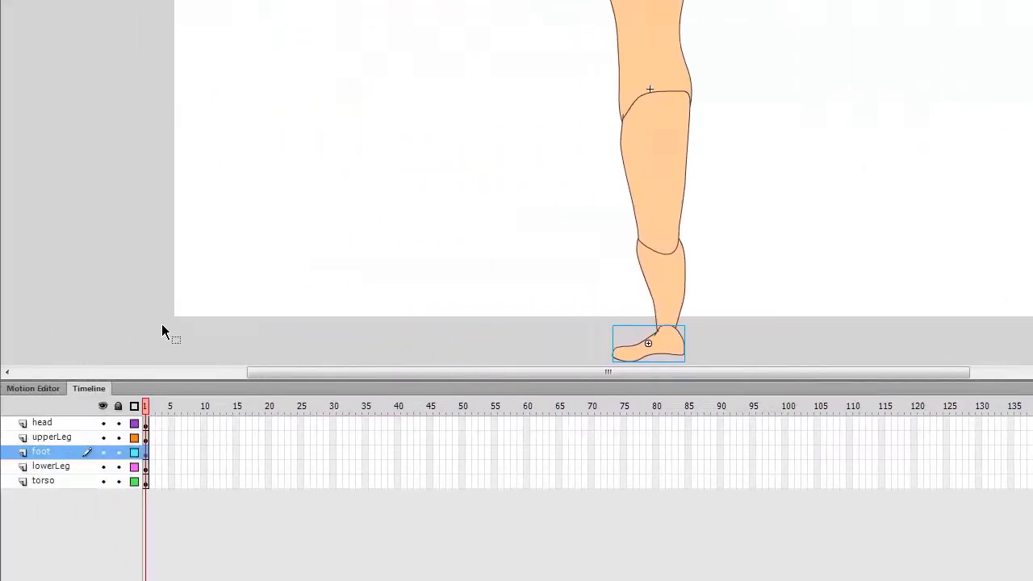
Select the lower leg, upper leg and torso in turn to check which layer holds each part
click(652, 280)
click(652, 238)
click(660, 71)
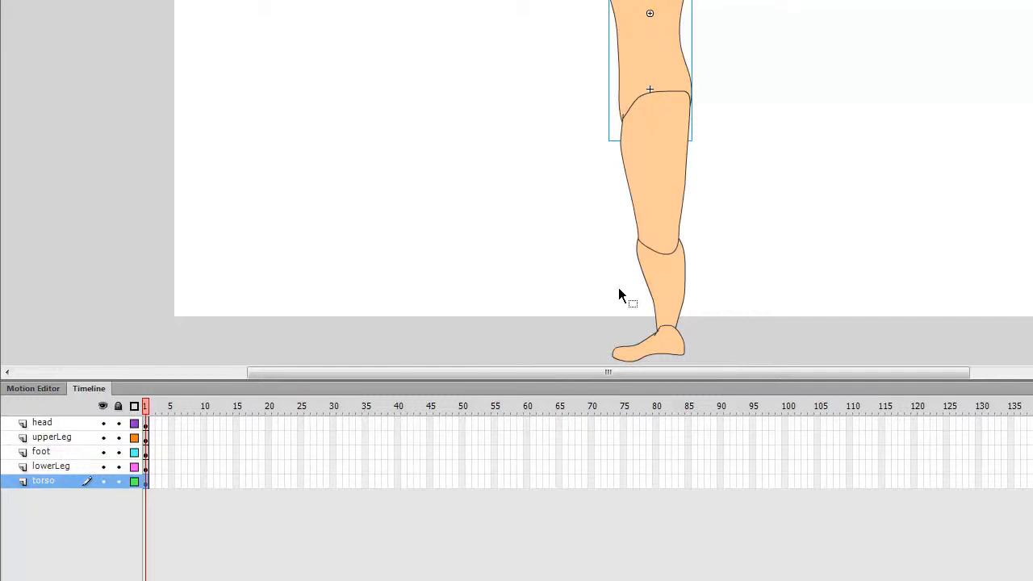
With Free Transform, move the foot's transformation point to the ankle and the lower leg's to the knee
click(657, 348)
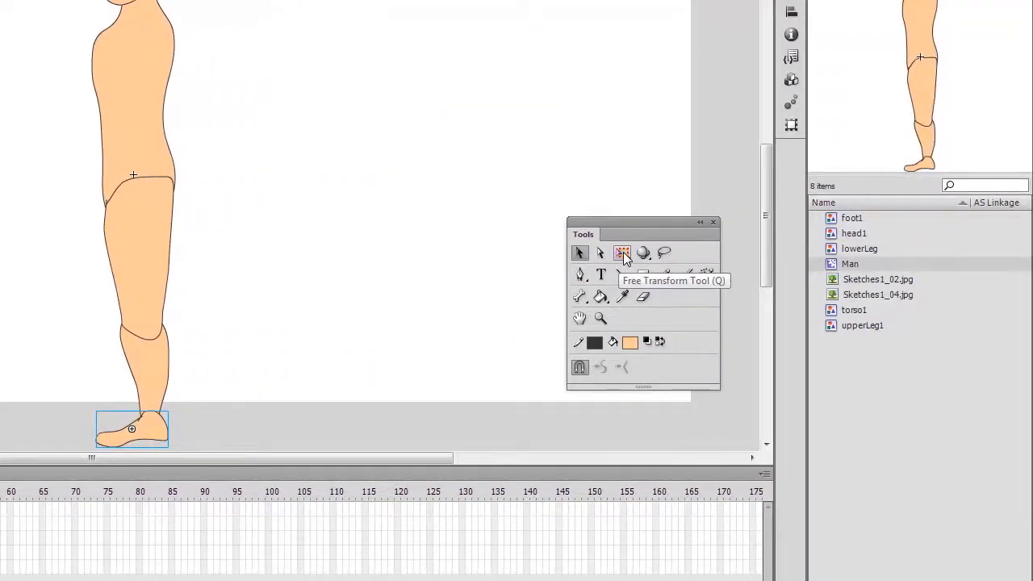
click(623, 254)
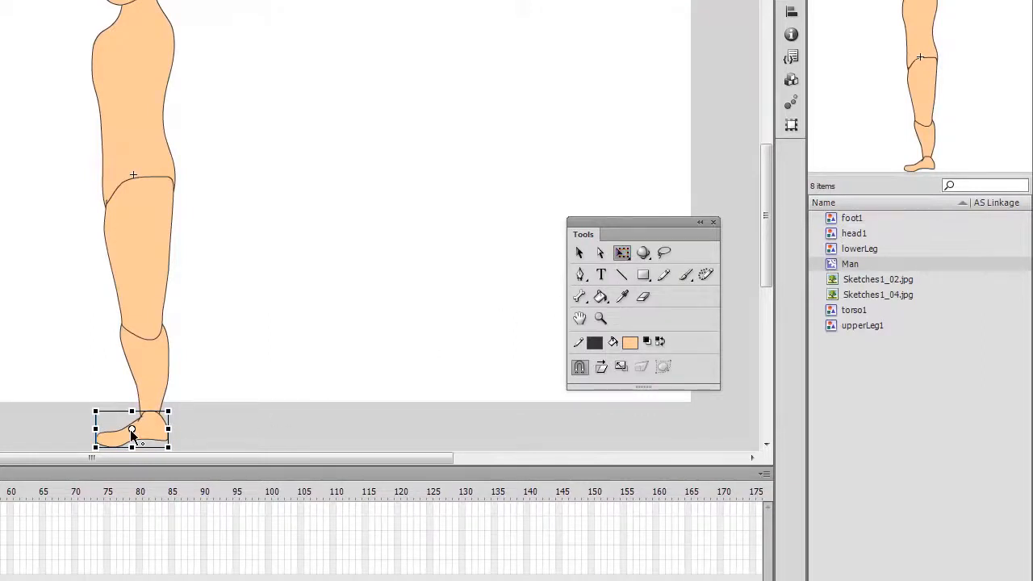
drag(131, 430, 151, 421)
click(166, 392)
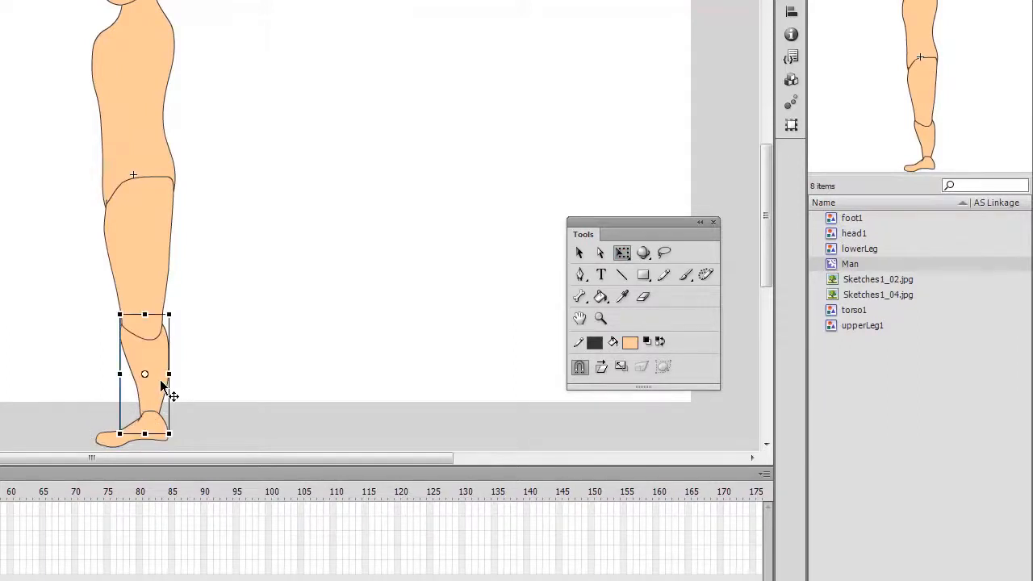
drag(145, 376, 145, 332)
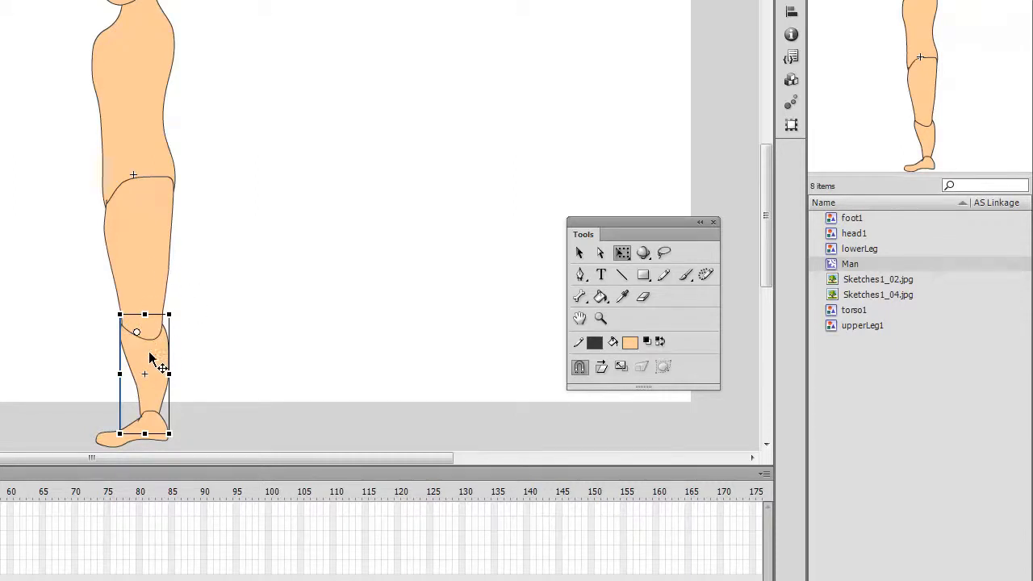
Move the upper leg's transformation point up to the hip and the torso's up to the neck
click(148, 293)
drag(140, 260, 139, 196)
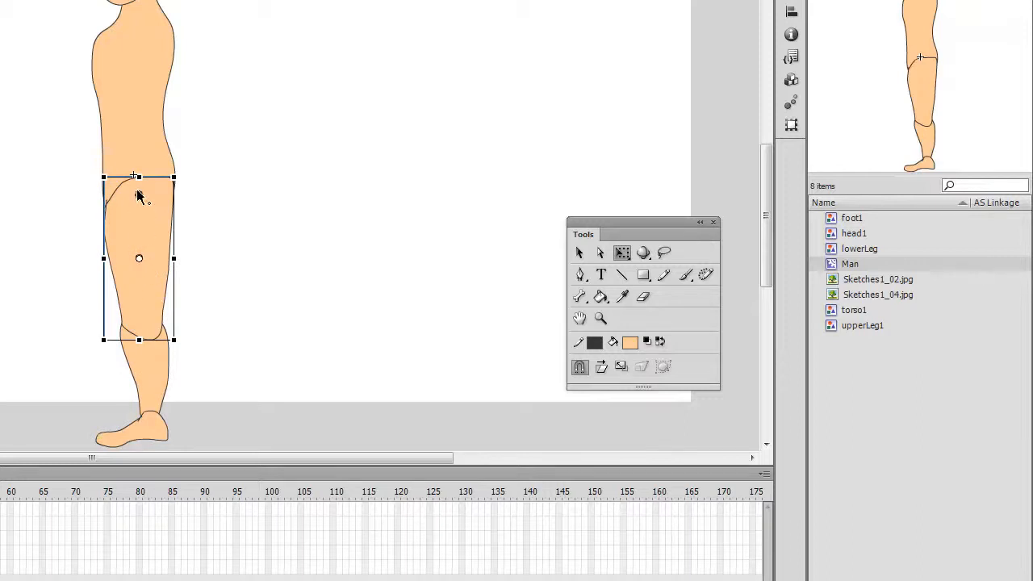
click(154, 117)
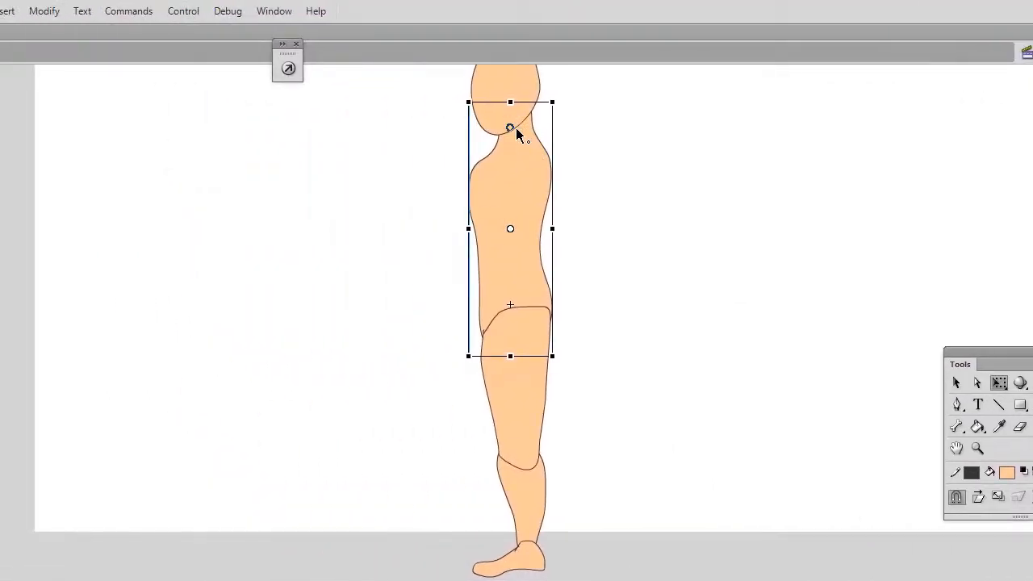
drag(519, 129, 522, 134)
scroll(544, 178, up, 3)
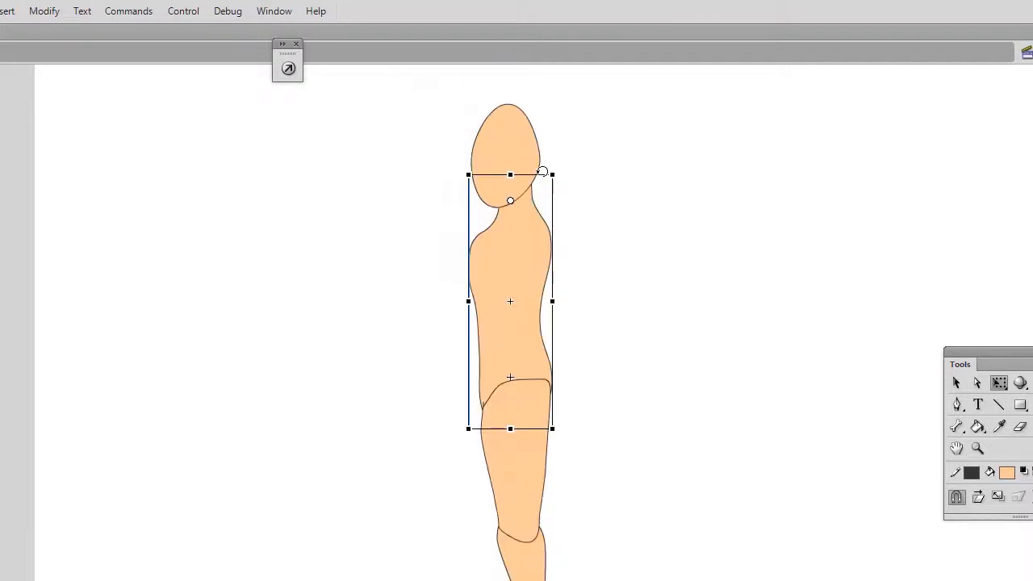
Move the head's transformation point down to the neck joint and try a slight head rotation about it
click(521, 141)
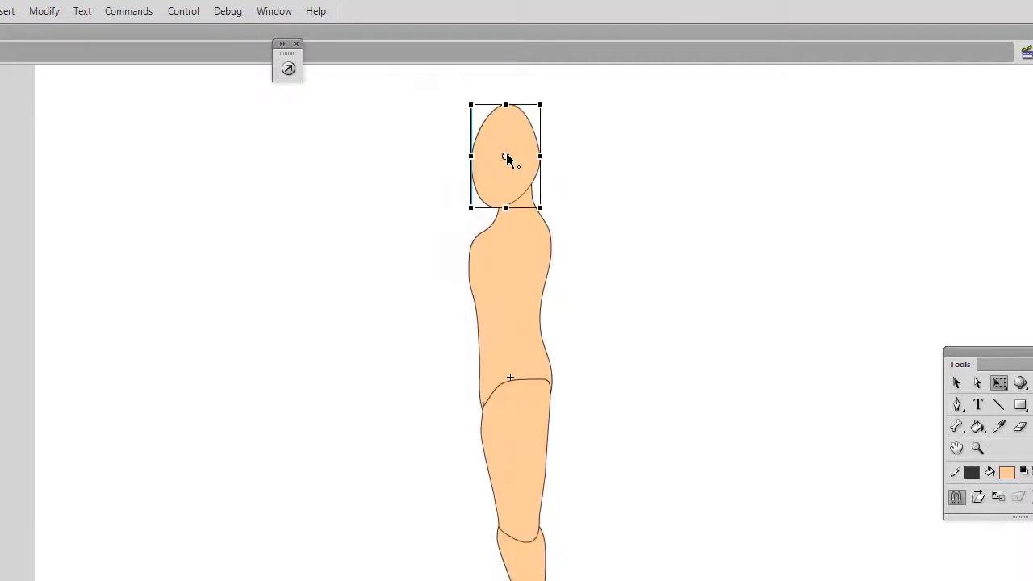
drag(507, 157, 520, 199)
mouse_move(555, 210)
mouse_down()
mouse_move(525, 220)
mouse_move(536, 197)
mouse_move(544, 203)
mouse_move(535, 207)
mouse_move(518, 182)
mouse_move(558, 196)
mouse_move(557, 206)
mouse_move(498, 228)
mouse_move(549, 203)
mouse_move(551, 187)
mouse_move(546, 202)
mouse_up()
Swing the upper leg slightly forward from the hip, then reattach the lower leg at the knee and bend it backward
click(531, 416)
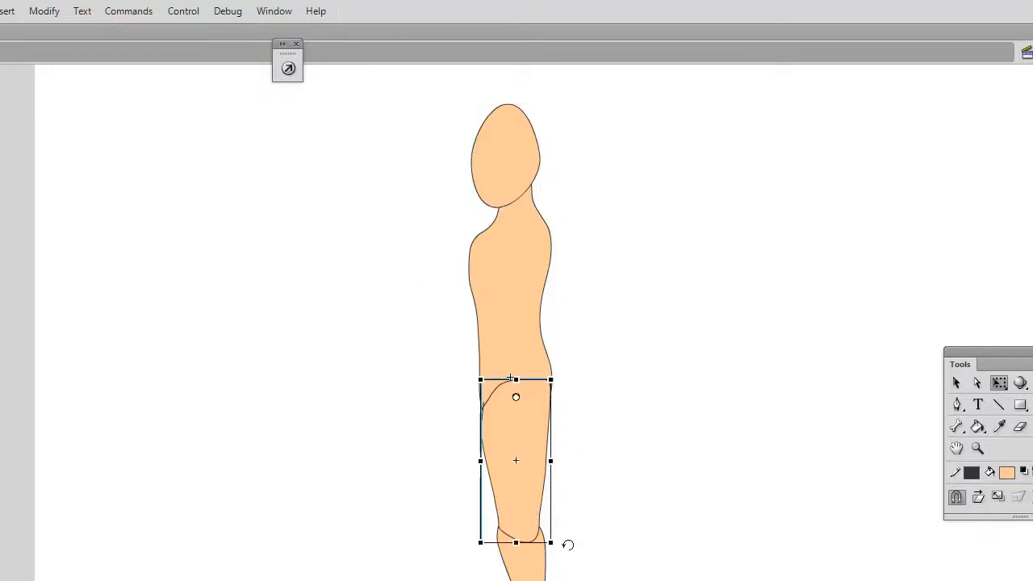
mouse_move(478, 548)
mouse_down()
mouse_move(464, 547)
mouse_move(482, 560)
mouse_up()
click(513, 555)
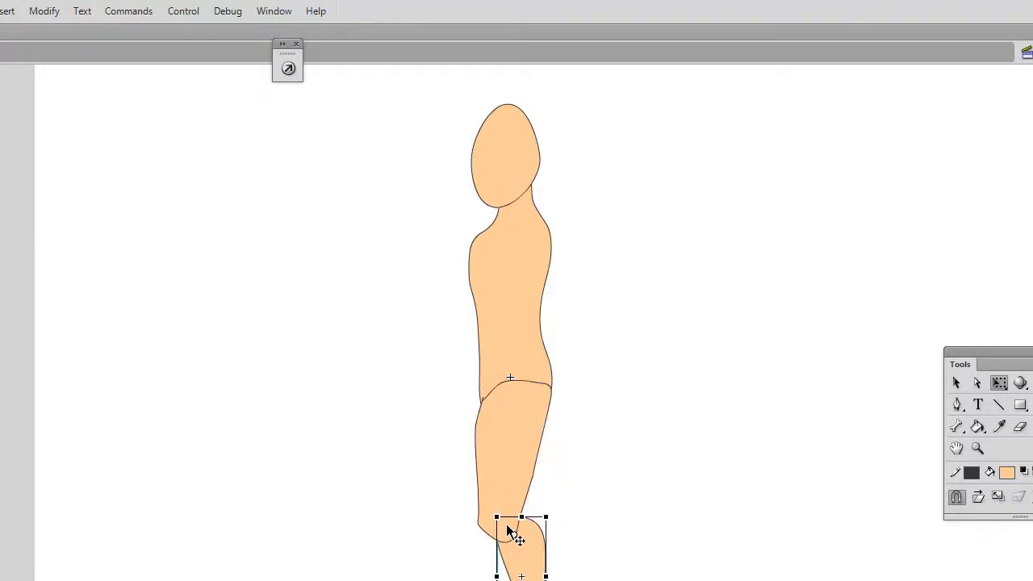
drag(496, 508, 512, 545)
Move the foot onto the end of the bent lower leg and rotate it about the ankle so the toes point down
scroll(585, 489, down, 3)
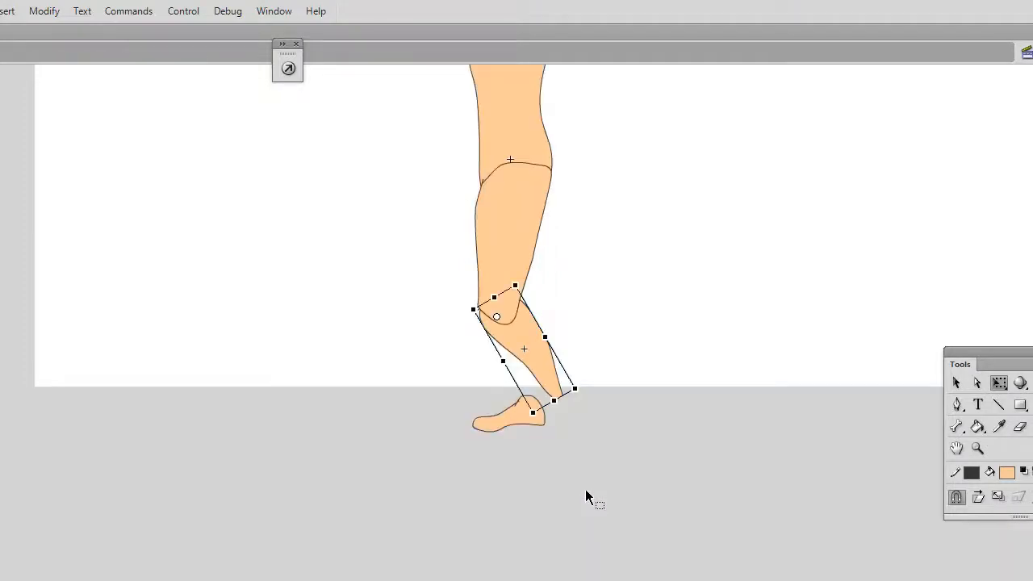
click(521, 414)
drag(520, 415, 592, 415)
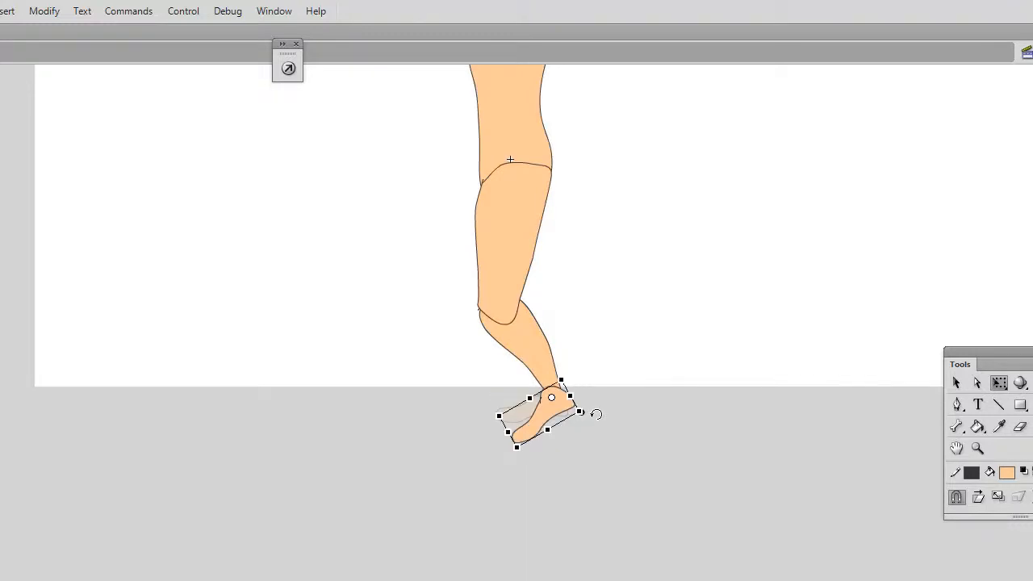
scroll(613, 343, up, 3)
scroll(611, 339, down, 2)
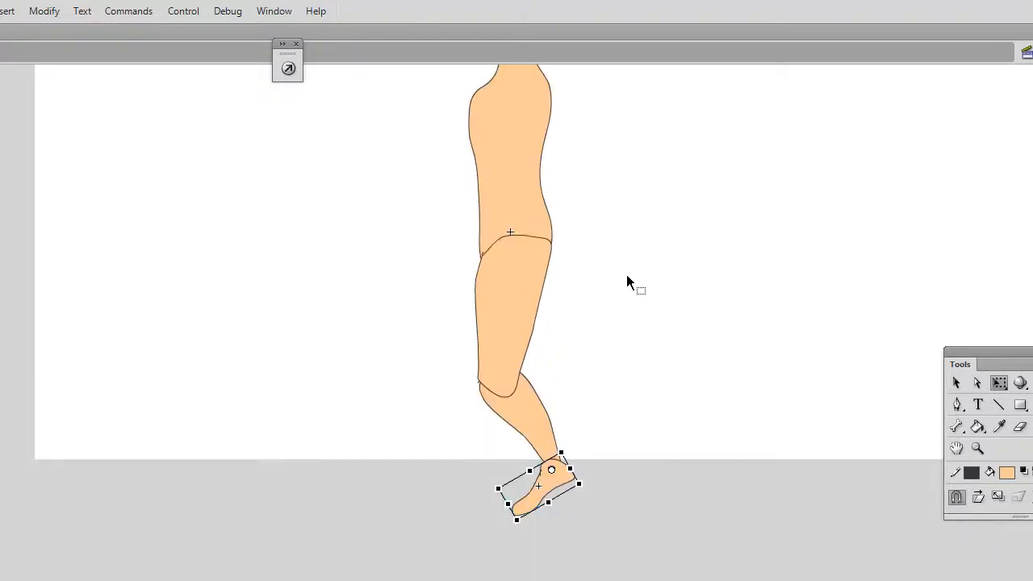
scroll(627, 276, up, 1)
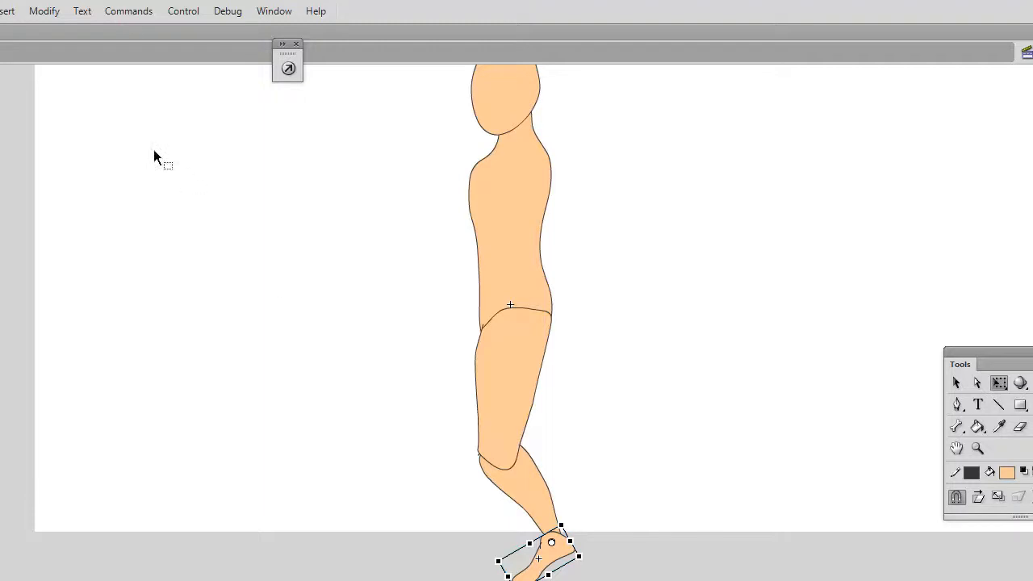
Return to Scene 1 and reposition the whole Man instance horizontally on the stage
click(70, 59)
mouse_move(647, 203)
mouse_down()
mouse_move(522, 202)
mouse_move(727, 199)
mouse_move(553, 196)
mouse_move(663, 202)
mouse_up()
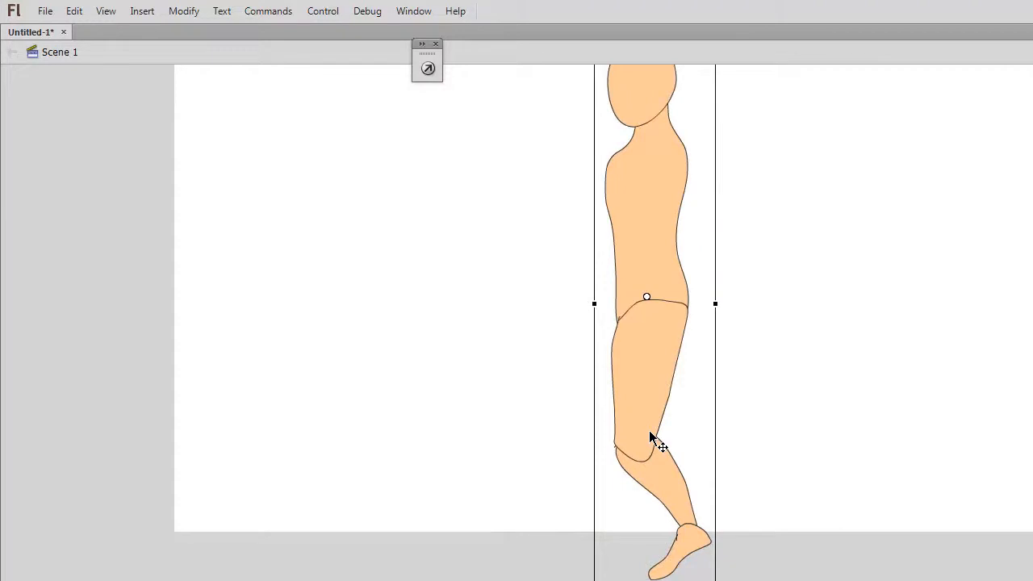
mouse_move(652, 317)
mouse_down()
mouse_move(439, 316)
mouse_move(526, 307)
mouse_move(639, 317)
mouse_up()
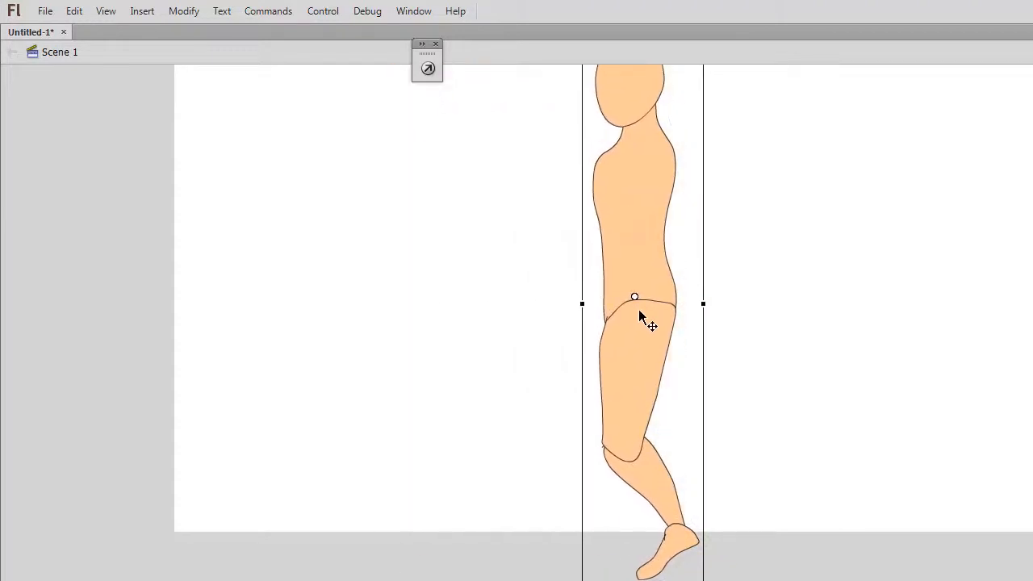